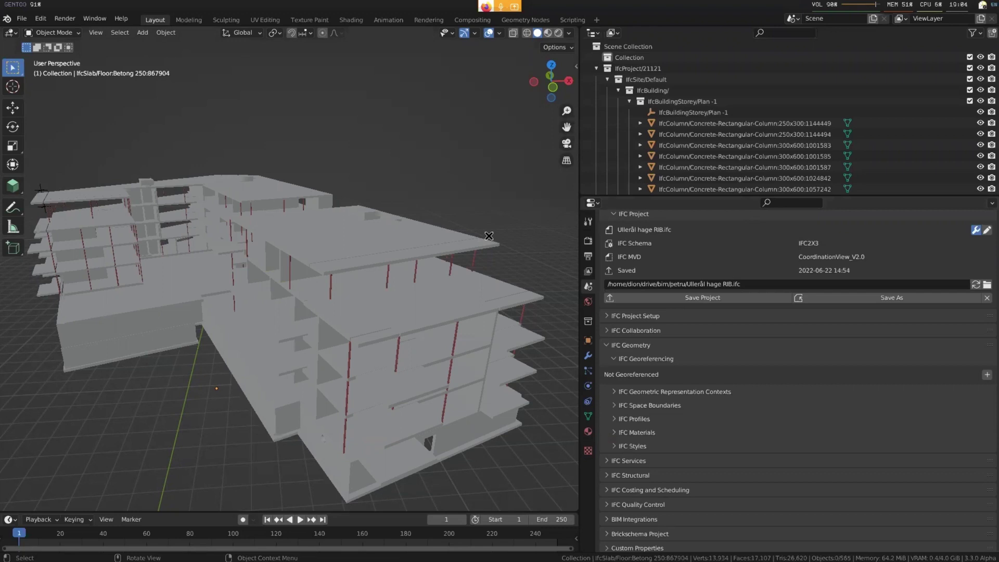
# Colour the whole building model by IFC class with the IFC Search tools
pyautogui.click(452, 240)
pyautogui.hotkey('alt', 'a')
pyautogui.scroll(-1, 728, 447)
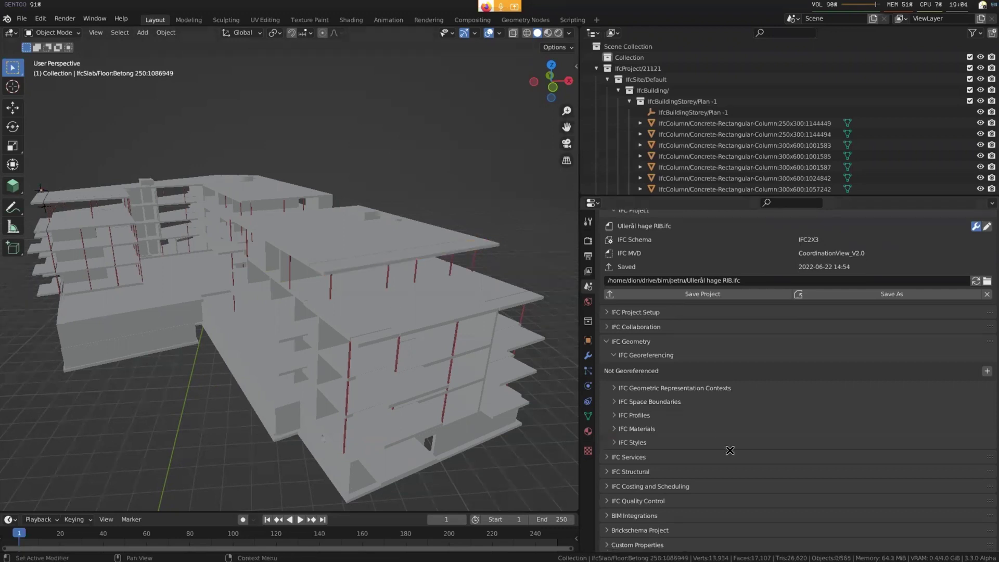
pyautogui.scroll(1, 676, 355)
pyautogui.click(660, 335)
pyautogui.scroll(-2, 656, 350)
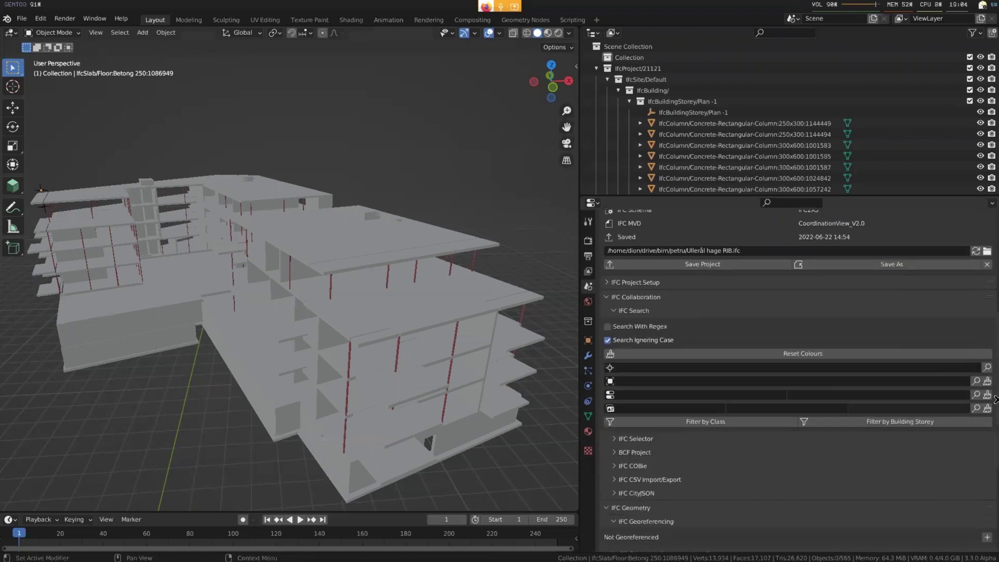
pyautogui.click(986, 380)
pyautogui.scroll(-1, 342, 364)
pyautogui.moveTo(343, 363); pyautogui.dragTo(392, 364, button='middle')
pyautogui.scroll(3, 393, 368)
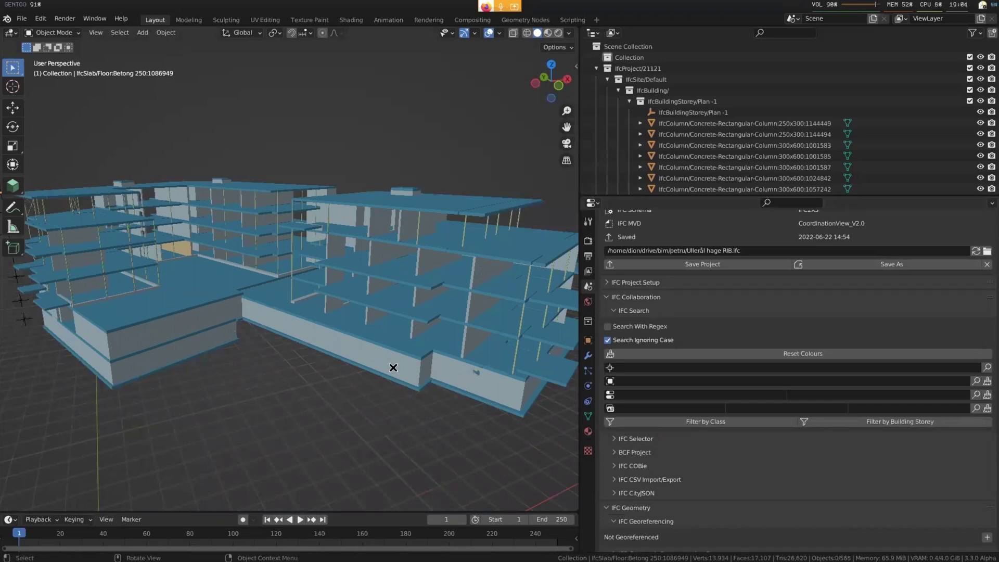
# Select the upper floor slab, show its IFC object metadata, and select every element of the same IfcSlab class
pyautogui.click(476, 207)
pyautogui.click(495, 237)
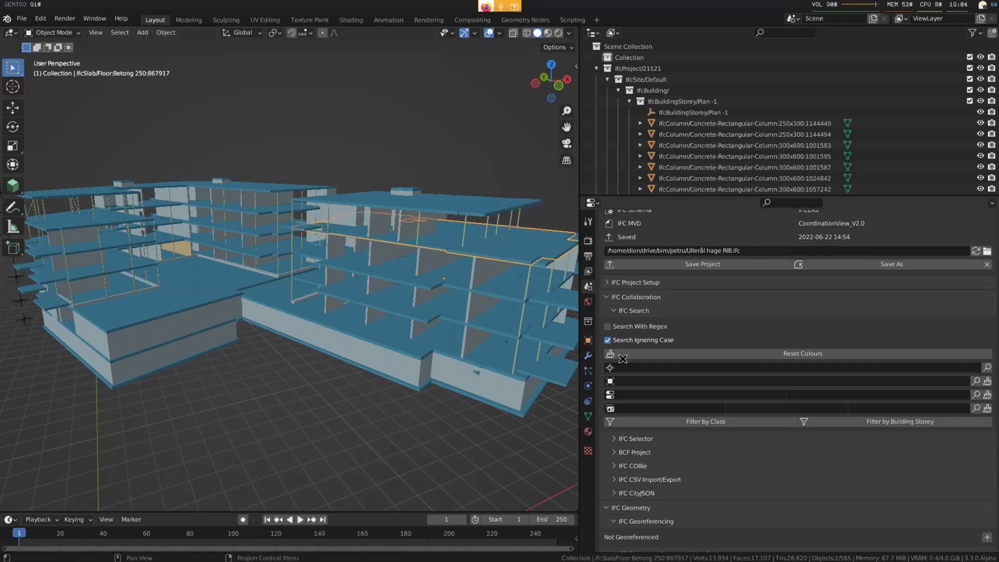
pyautogui.click(588, 340)
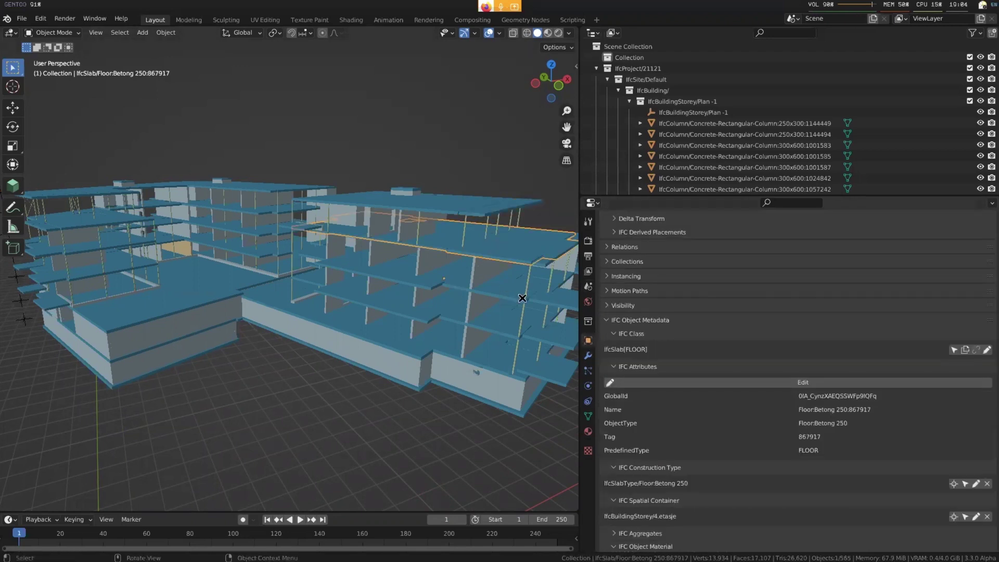
pyautogui.moveTo(522, 297); pyautogui.dragTo(514, 298, button='middle')
pyautogui.click(955, 350)
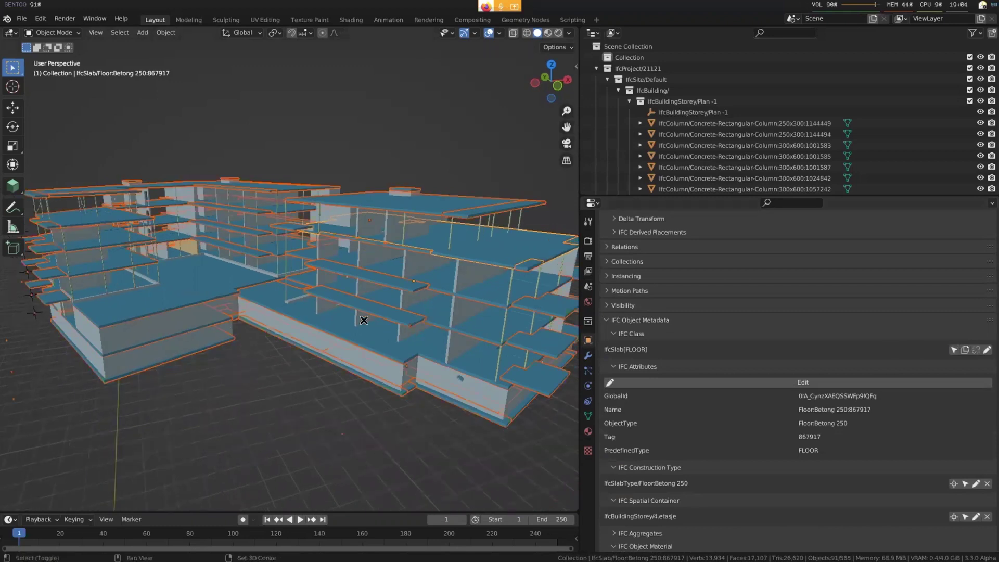
pyautogui.moveTo(416, 319); pyautogui.dragTo(391, 328, button='middle')
# Select the foundation slabs beneath the building, frame them up close, and inspect their IFC class and attributes
pyautogui.click(398, 304)
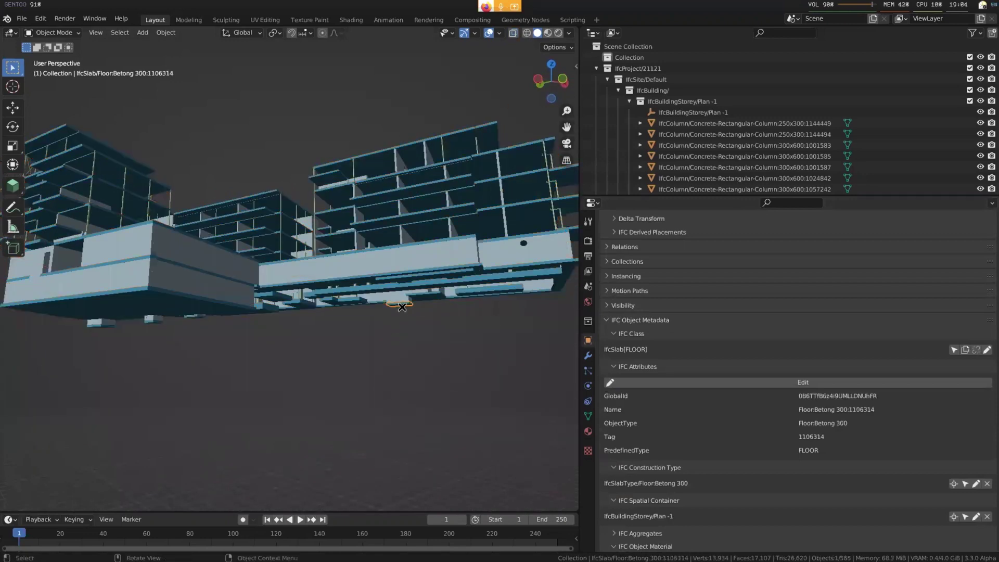
pyautogui.press('`')
pyautogui.click(413, 317)
pyautogui.moveTo(383, 363); pyautogui.dragTo(350, 327, button='middle')
pyautogui.click(328, 286)
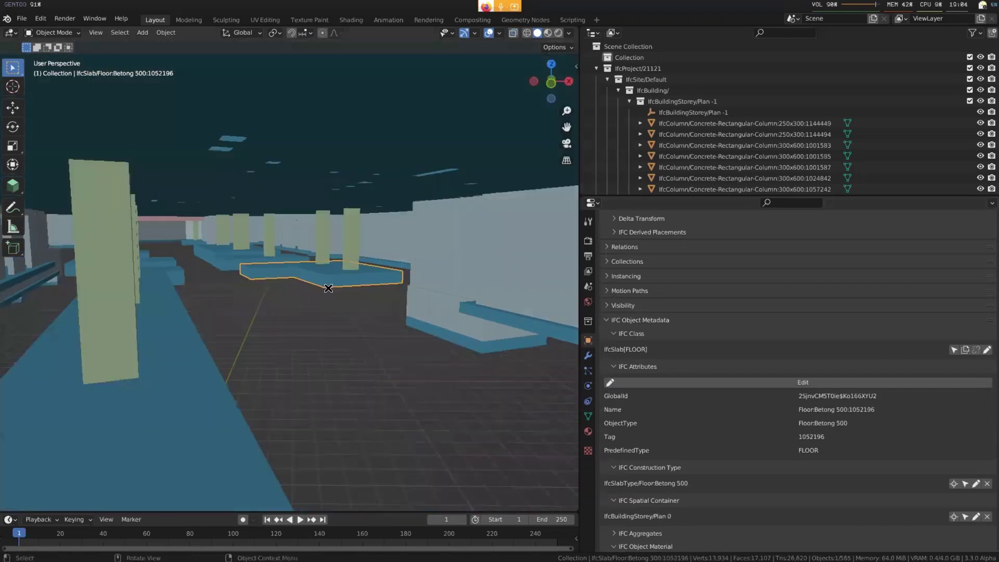
pyautogui.press('`')
pyautogui.moveTo(432, 363)
pyautogui.mouseDown(button='middle')
pyautogui.moveTo(450, 367)
pyautogui.moveTo(443, 364)
pyautogui.mouseUp(button='middle')
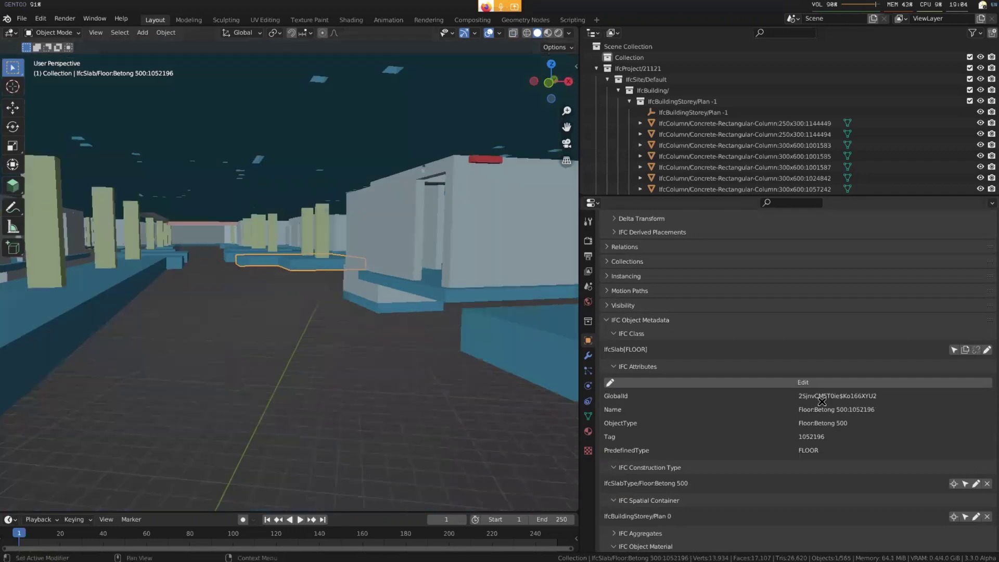
pyautogui.click(986, 349)
pyautogui.click(774, 376)
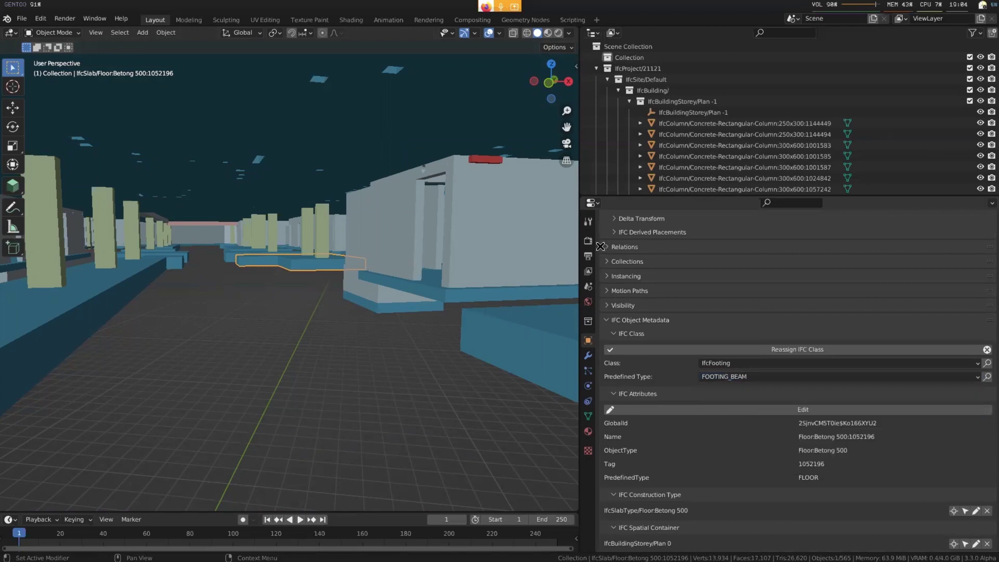
pyautogui.scroll(-3, 333, 347)
pyautogui.moveTo(317, 345); pyautogui.dragTo(295, 292, button='middle')
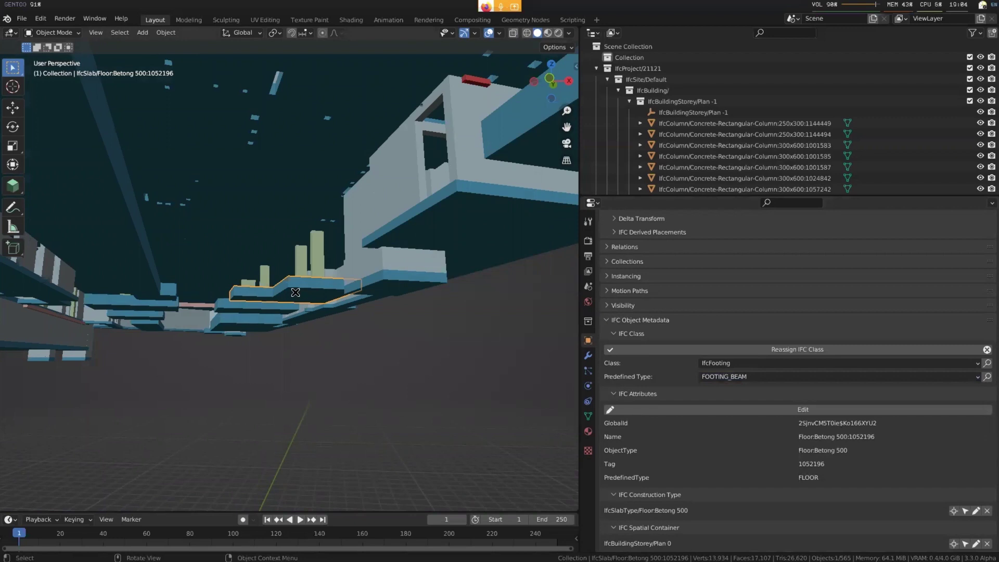
pyautogui.click(987, 349)
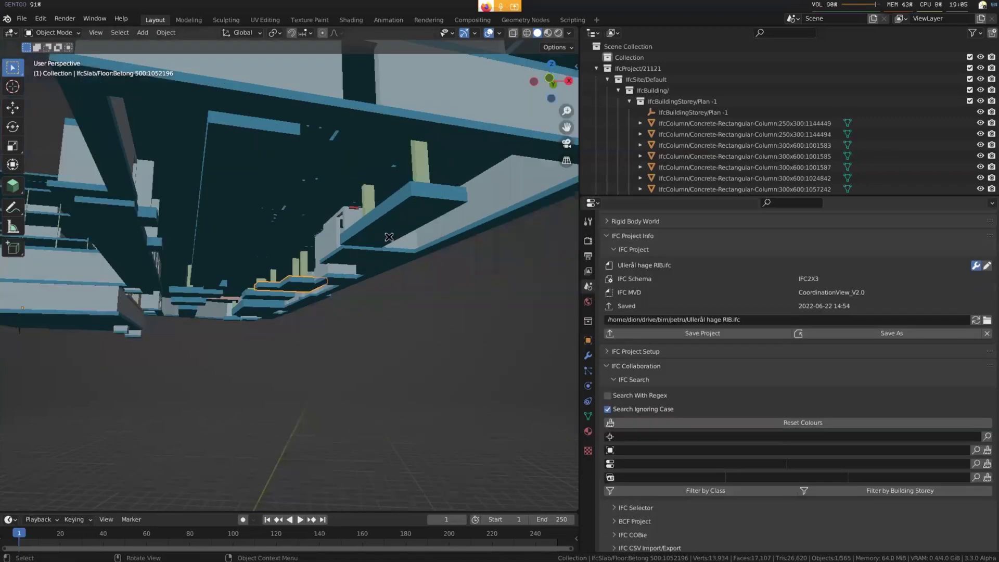
# Select a foundation slab, show its object properties, and hide all elements of the IfcSlab class
pyautogui.moveTo(388, 236); pyautogui.dragTo(407, 313, button='middle')
pyautogui.click(421, 289)
pyautogui.click(372, 240)
pyautogui.click(588, 340)
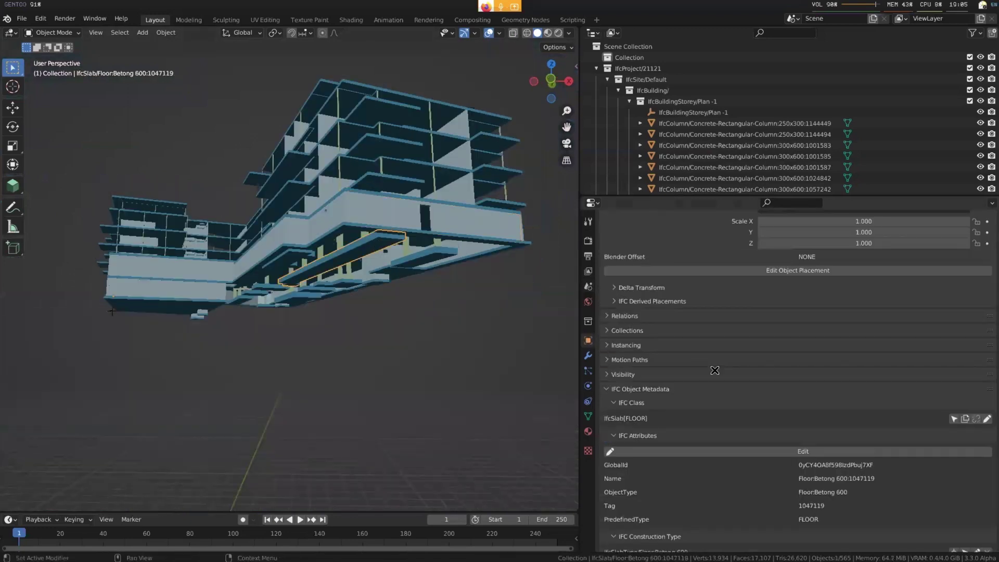
pyautogui.press('h')
pyautogui.moveTo(352, 220); pyautogui.dragTo(358, 211, button='middle')
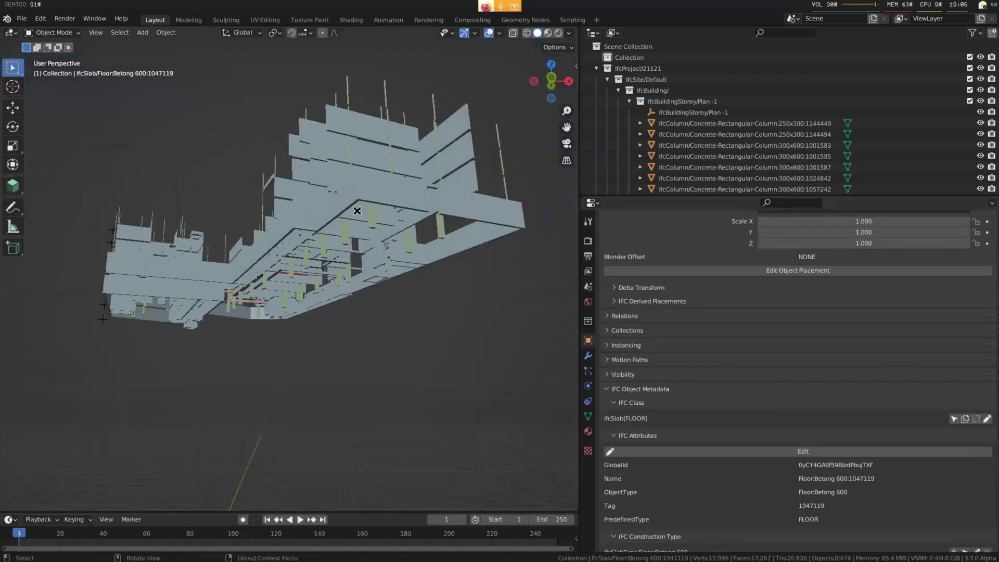
# Select a wall, extend the selection to every element of its class, and hide them all
pyautogui.click(375, 200)
pyautogui.click(953, 419)
pyautogui.moveTo(307, 312); pyautogui.dragTo(247, 279, button='middle')
pyautogui.scroll(5, 248, 279)
pyautogui.moveTo(382, 313); pyautogui.dragTo(411, 366, button='middle')
pyautogui.press('h')
# Select an HUP 100x100x10 column and all other IfcColumn elements to review what is classed as a column
pyautogui.click(426, 352)
pyautogui.click(953, 419)
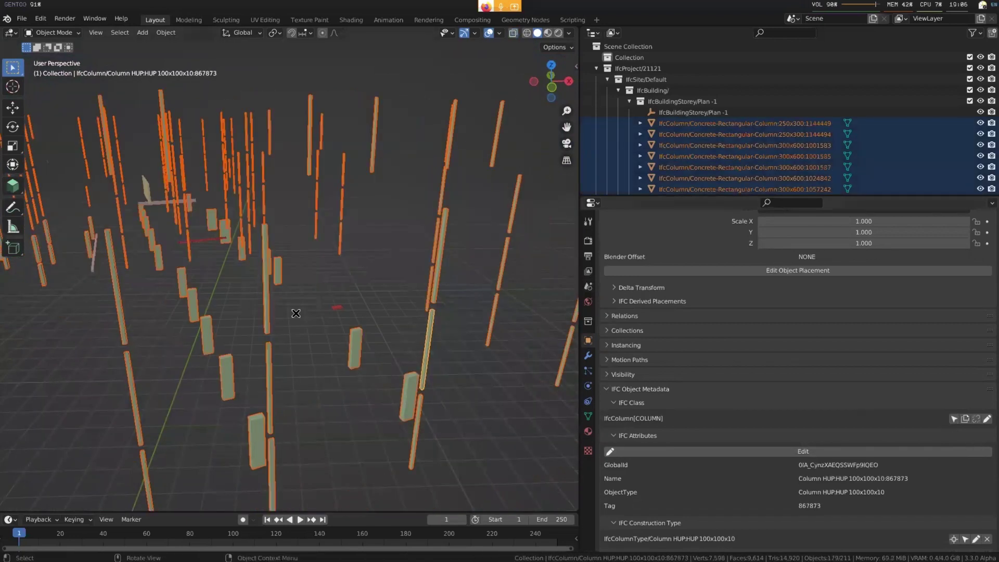
pyautogui.scroll(-5, 338, 344)
pyautogui.moveTo(338, 344); pyautogui.dragTo(346, 322, button='middle')
pyautogui.scroll(4, 346, 321)
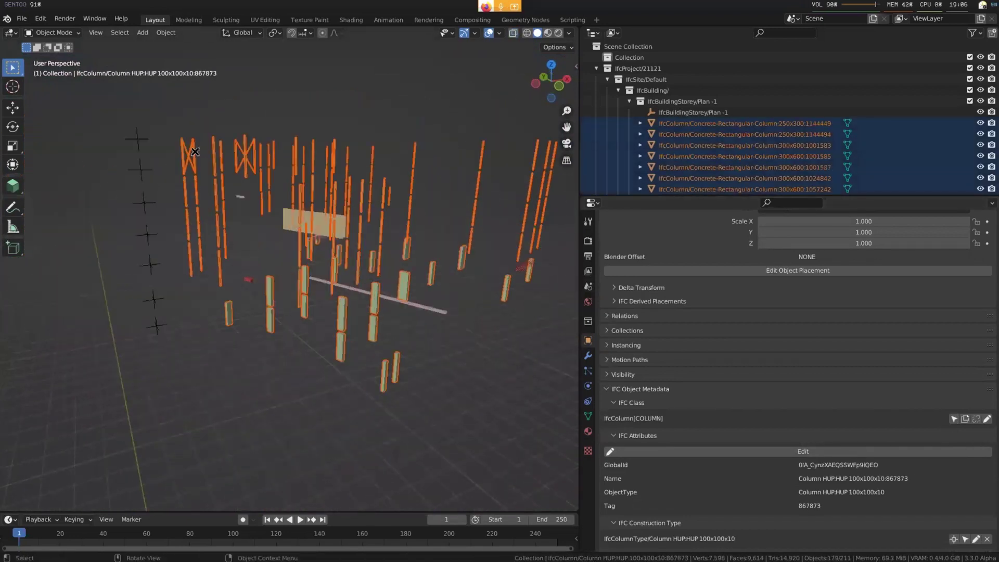
# Select a diagonal KR 60.3x3.6 brace, frame it, and check which elements share its IFC class before clearing the selection
pyautogui.click(193, 151)
pyautogui.press('KP_Decimal')
pyautogui.moveTo(355, 282); pyautogui.dragTo(502, 375, button='middle')
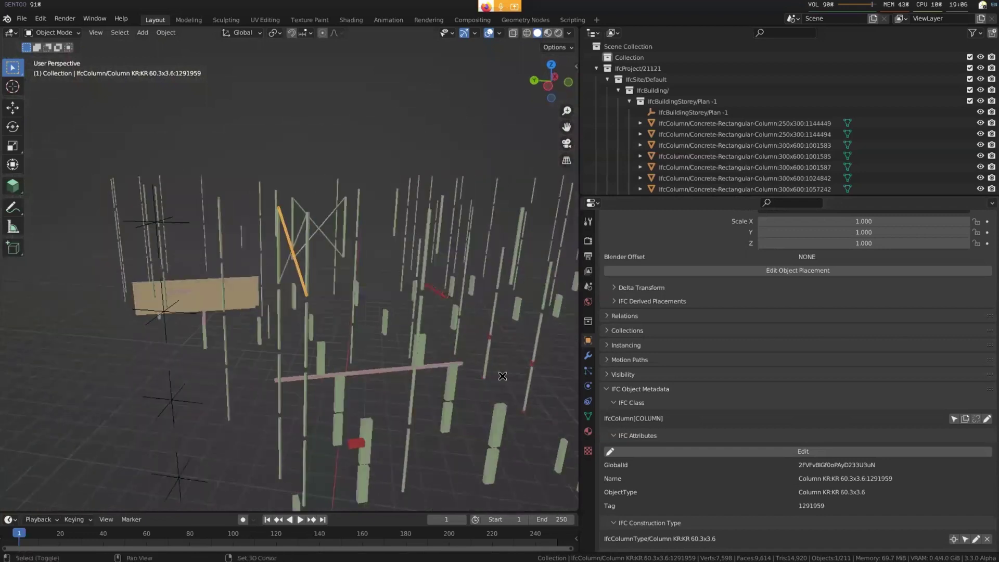
pyautogui.click(954, 418)
pyautogui.hotkey('alt', 'a')
# Reassign the crossing diagonal KR 60.3x3.6 brace to the IfcMember class
pyautogui.click(288, 248)
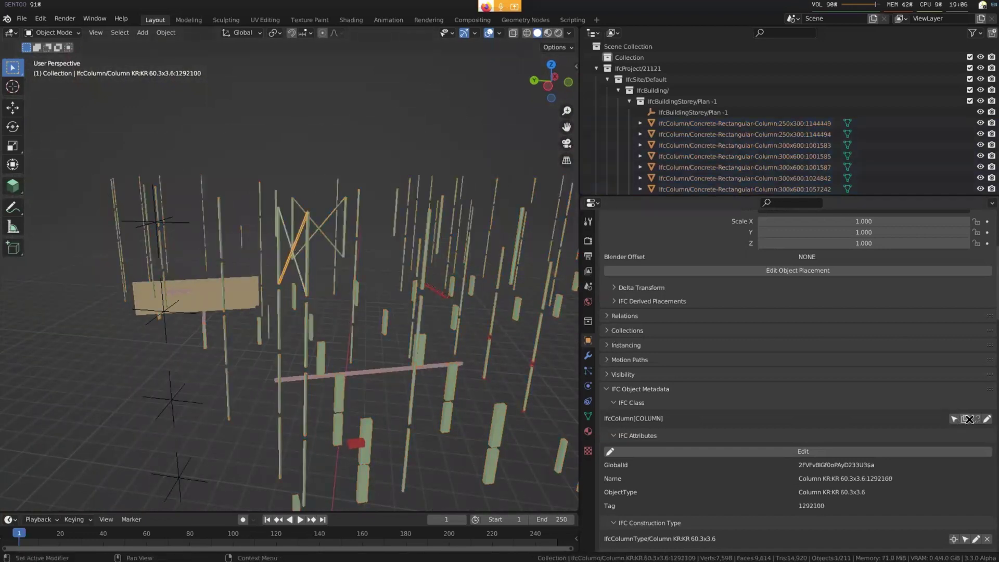
pyautogui.click(986, 418)
pyautogui.click(742, 432)
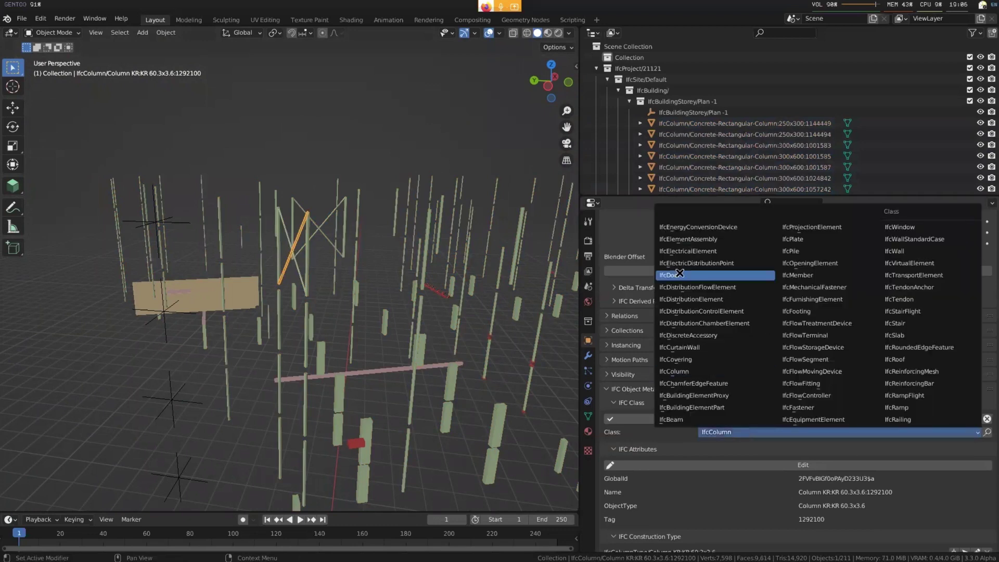
pyautogui.click(811, 275)
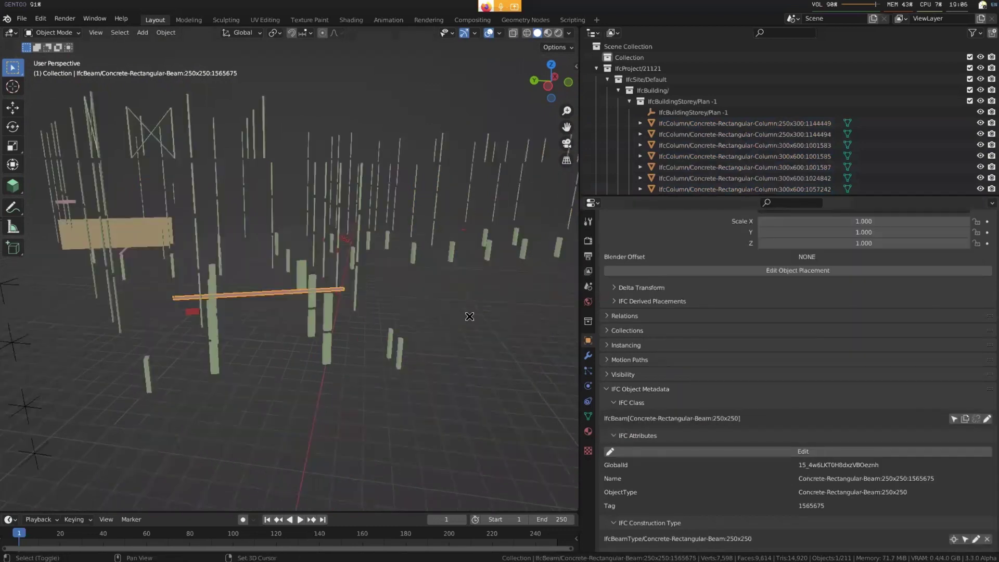
# Select an HUP column, extend the selection to all IfcColumn elements, and hide them
pyautogui.click(340, 178)
pyautogui.click(954, 418)
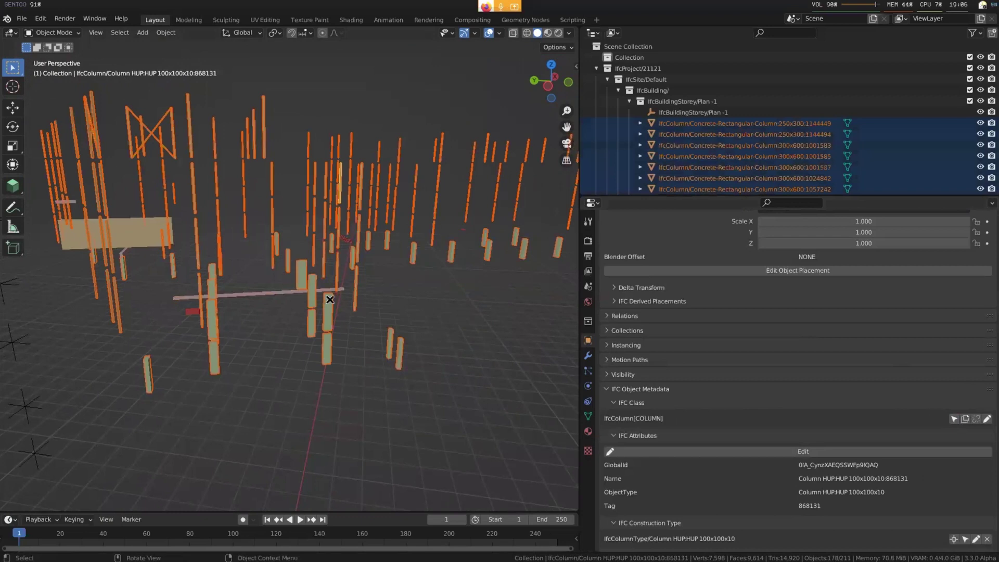
pyautogui.press('h')
# Select the long 250x250 concrete beam and hide all elements of its IfcBeam class
pyautogui.click(319, 287)
pyautogui.moveTo(339, 315); pyautogui.dragTo(468, 347, button='middle')
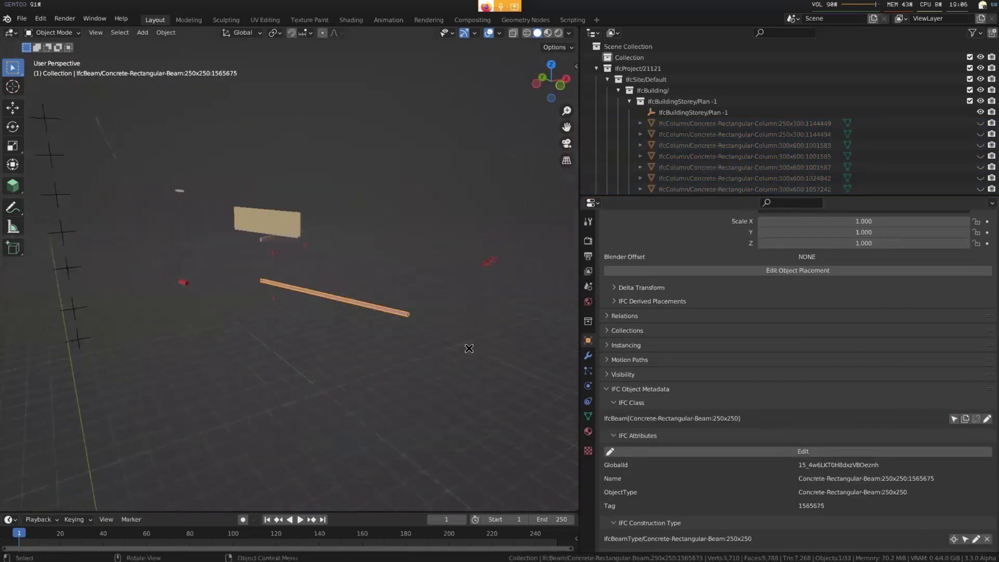
pyautogui.moveTo(296, 278); pyautogui.dragTo(295, 305, button='middle')
# Select the small red ProvisionForVoid box and hide it
pyautogui.click(223, 298)
pyautogui.keyDown('shift'); pyautogui.moveTo(395, 319); pyautogui.dragTo(356, 296, button='middle'); pyautogui.keyUp('shift')
pyautogui.keyDown('shift'); pyautogui.moveTo(86, 265); pyautogui.dragTo(194, 290, button='middle'); pyautogui.keyUp('shift')
pyautogui.scroll(3, 177, 285)
pyautogui.scroll(-1, 197, 289)
pyautogui.scroll(-1, 197, 288)
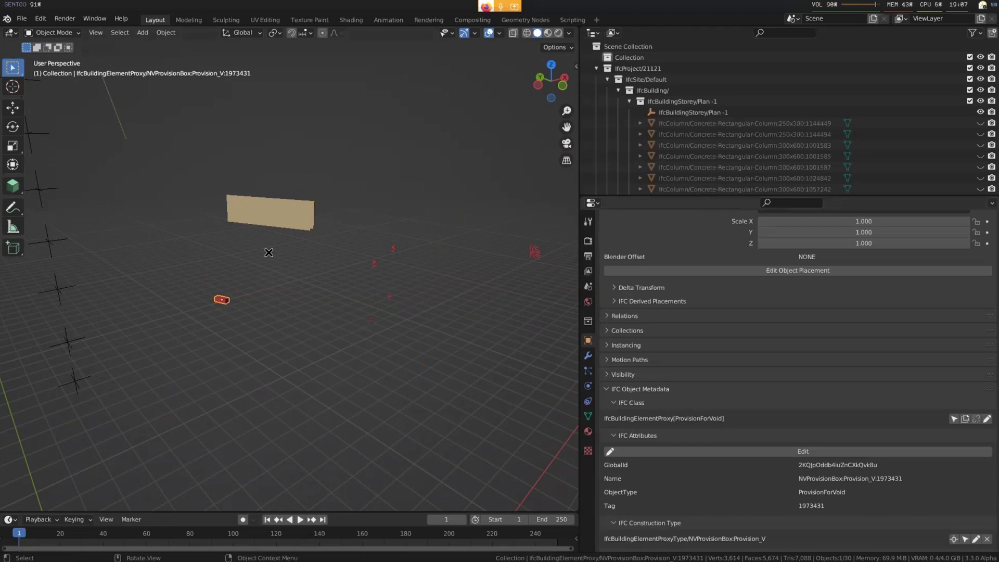
pyautogui.press('h')
# Select a 150x250x20 steel plate and all other IfcBuildingElementProxy elements, frame them, and clear the selection
pyautogui.click(378, 265)
pyautogui.keyDown('shift'); pyautogui.moveTo(463, 315); pyautogui.dragTo(386, 296, button='middle'); pyautogui.keyUp('shift')
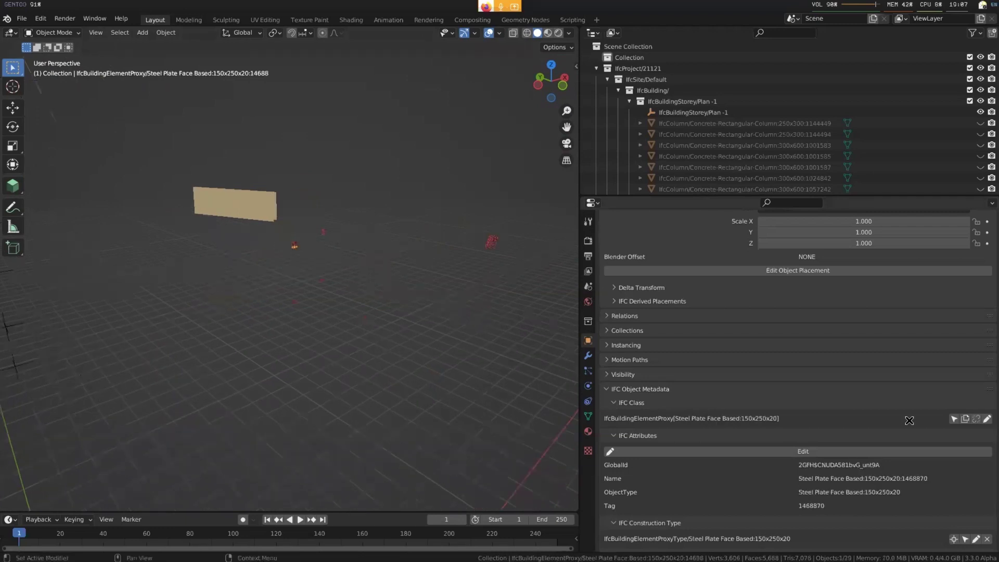
pyautogui.click(954, 419)
pyautogui.press('`')
pyautogui.click(400, 309)
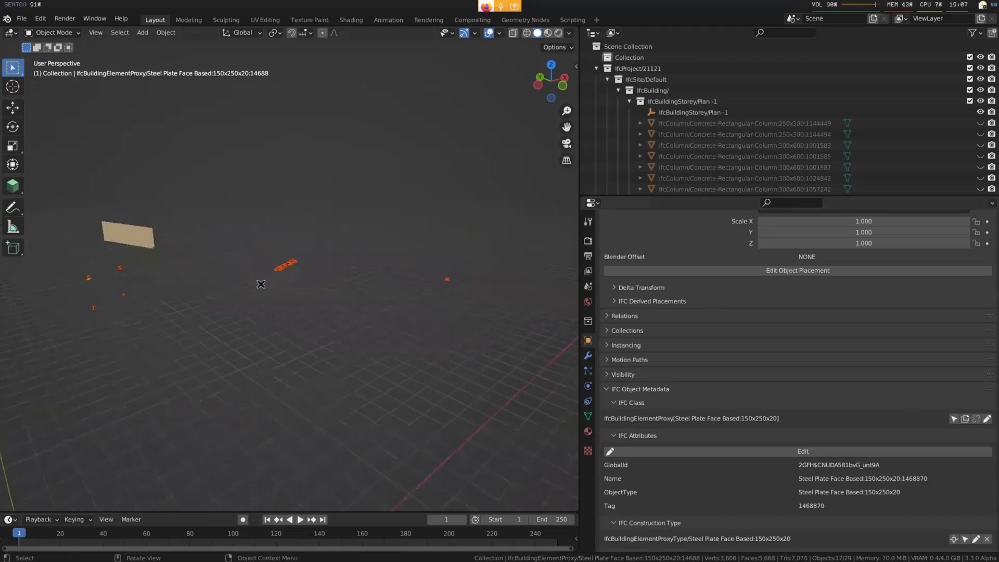
pyautogui.click(261, 284)
# Examine the steel plate assembly up close, checking the IFC class of its plate and its M16 screwed pin
pyautogui.scroll(10, 329, 303)
pyautogui.scroll(-5, 323, 307)
pyautogui.moveTo(323, 308); pyautogui.dragTo(322, 332, button='middle')
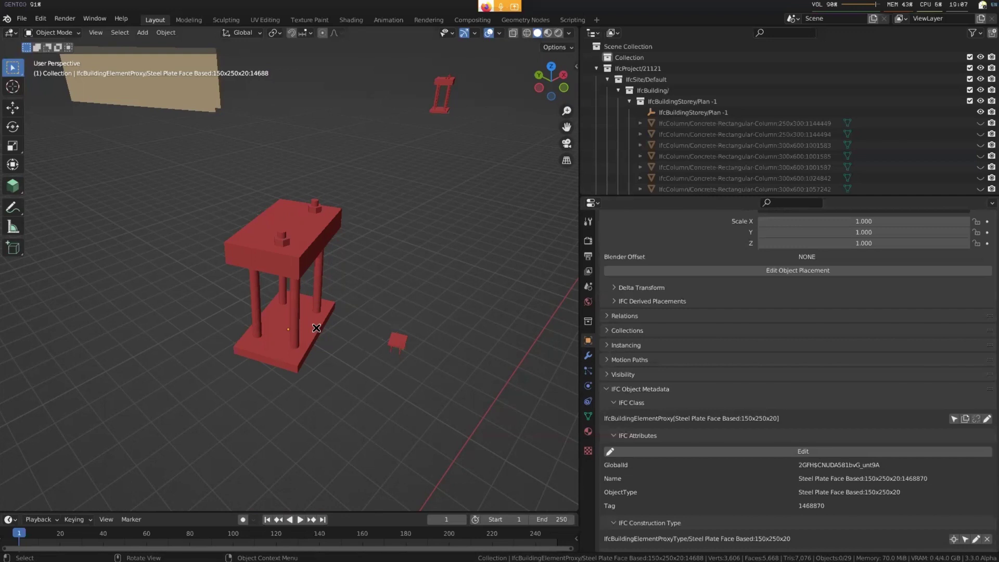
pyautogui.click(282, 266)
pyautogui.moveTo(306, 258); pyautogui.dragTo(117, 78, button='middle')
pyautogui.moveTo(313, 300); pyautogui.dragTo(390, 283, button='middle')
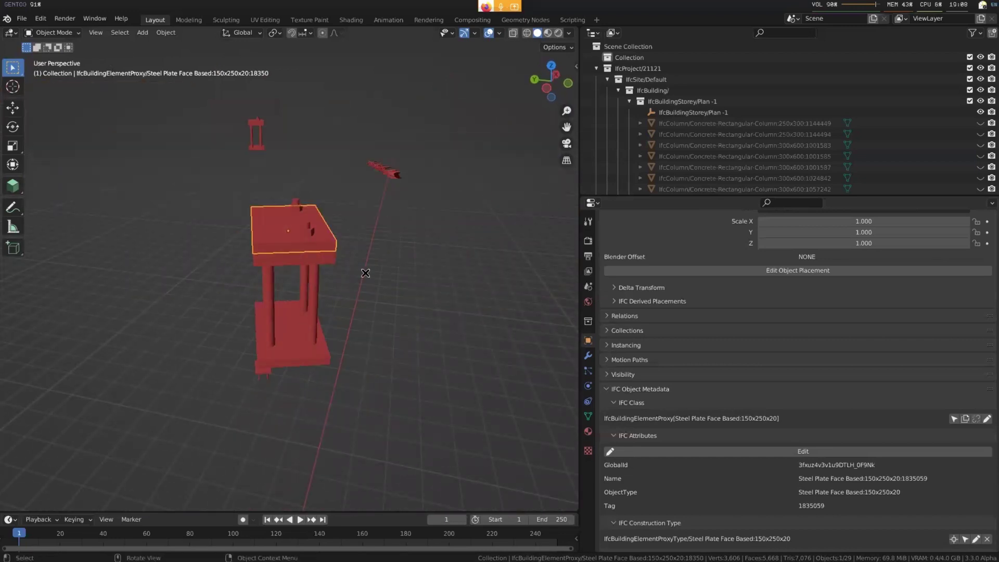
pyautogui.click(312, 235)
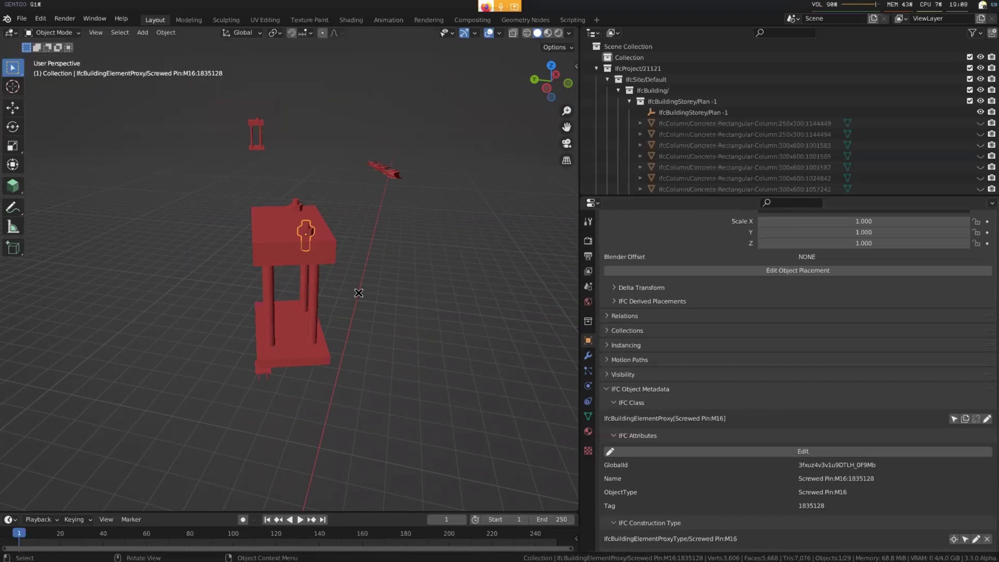
pyautogui.scroll(-2, 364, 307)
pyautogui.moveTo(367, 314); pyautogui.dragTo(309, 301, button='middle')
pyautogui.click(306, 246)
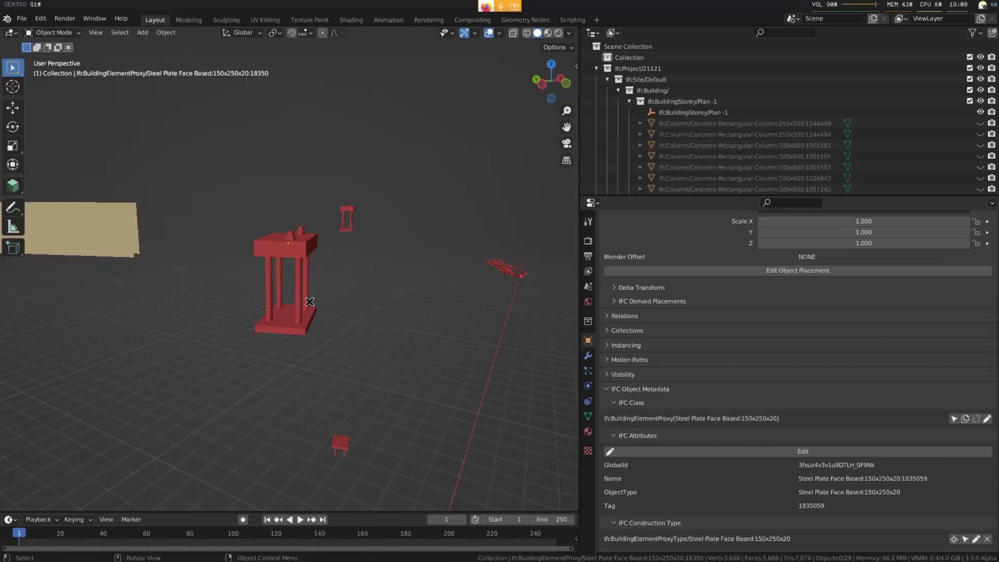
# Select the RSH_130-200_150 reinforcement element, frame it, and examine its geometry and IFC class
pyautogui.moveTo(338, 322); pyautogui.dragTo(322, 356, button='middle')
pyautogui.click(382, 235)
pyautogui.press('`')
pyautogui.click(442, 275)
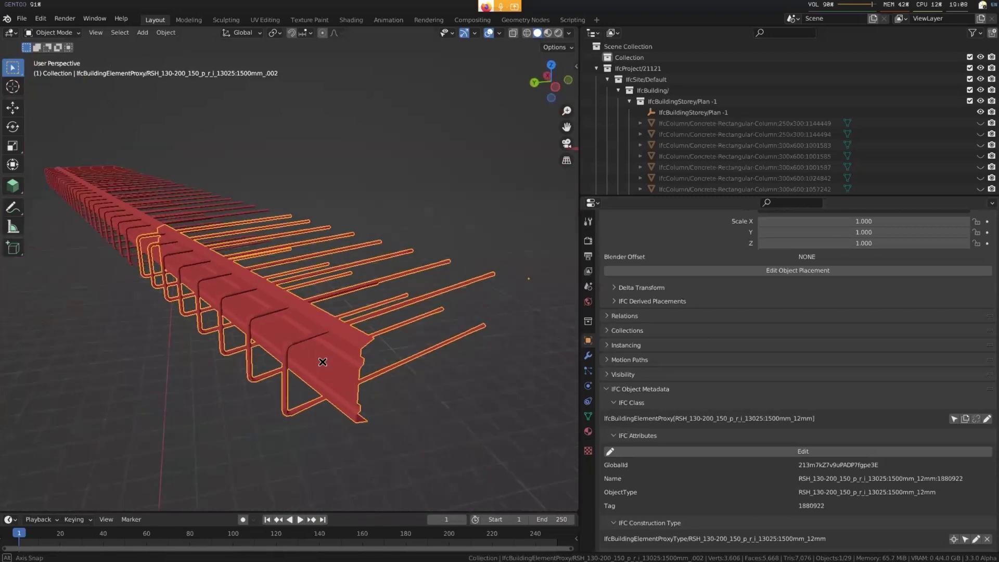
pyautogui.scroll(-8, 319, 361)
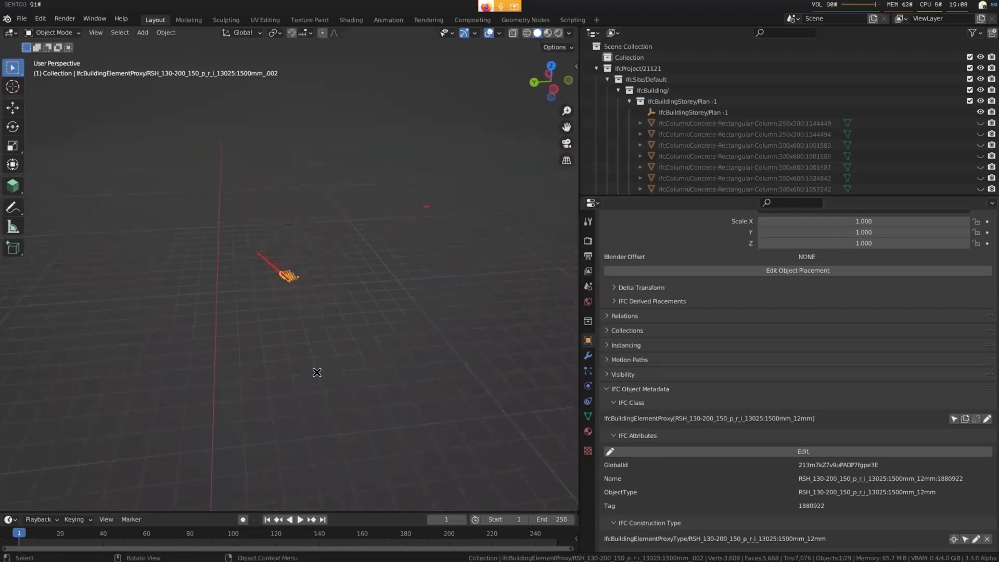
pyautogui.scroll(8, 316, 371)
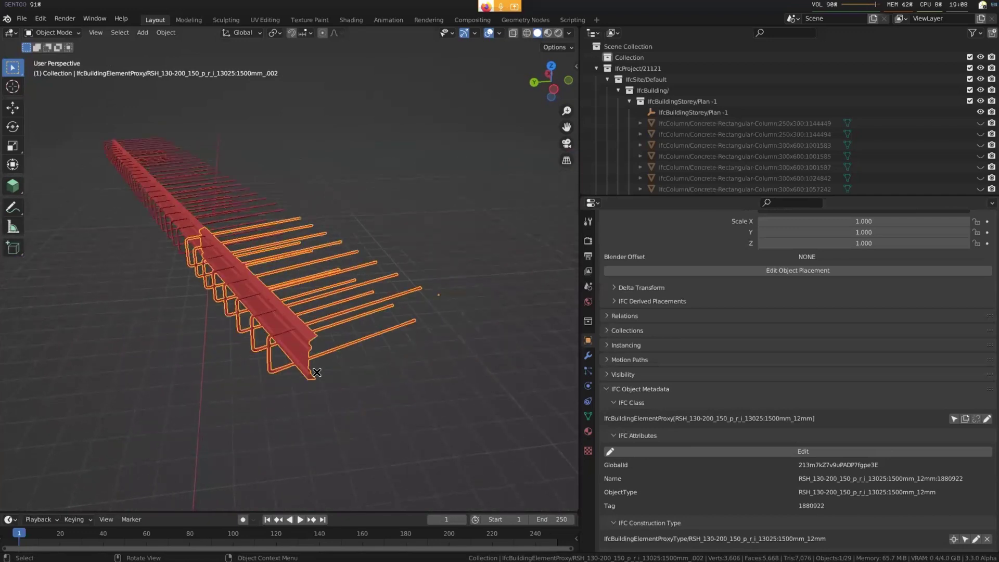
pyautogui.moveTo(317, 372); pyautogui.dragTo(418, 414, button='middle')
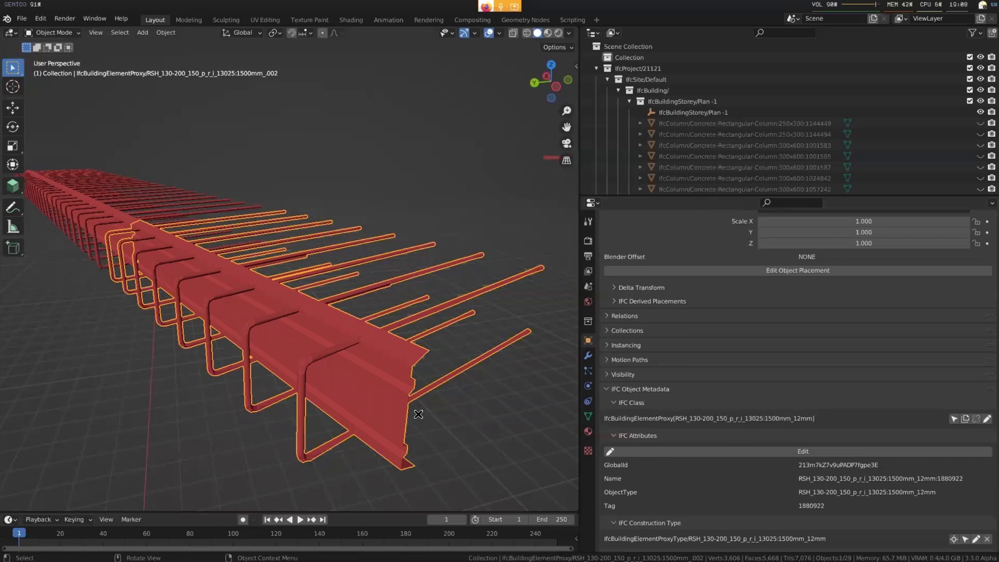
pyautogui.scroll(-3, 419, 414)
pyautogui.click(421, 405)
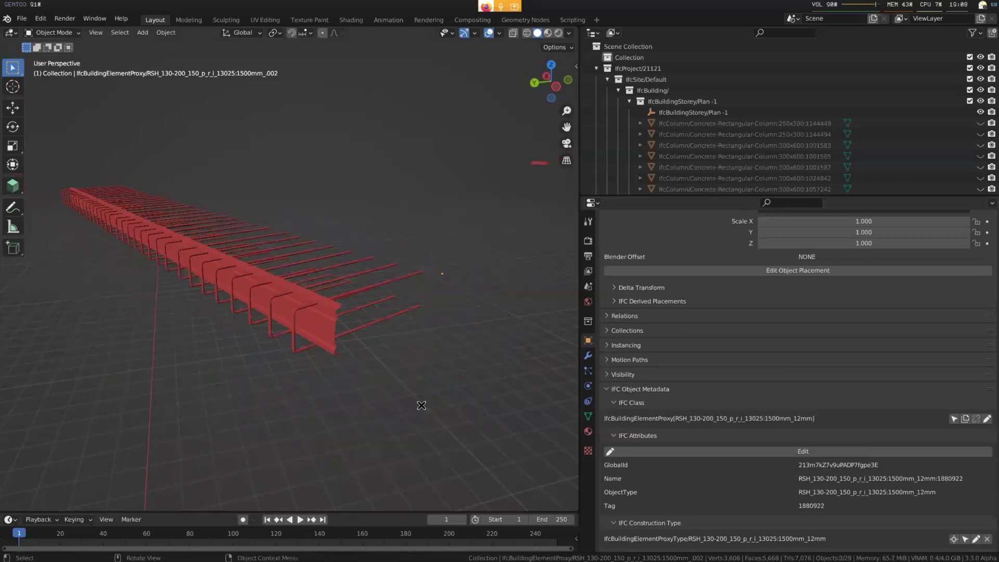
pyautogui.click(368, 291)
pyautogui.keyDown('shift'); pyautogui.moveTo(368, 290); pyautogui.dragTo(330, 296, button='middle'); pyautogui.keyUp('shift')
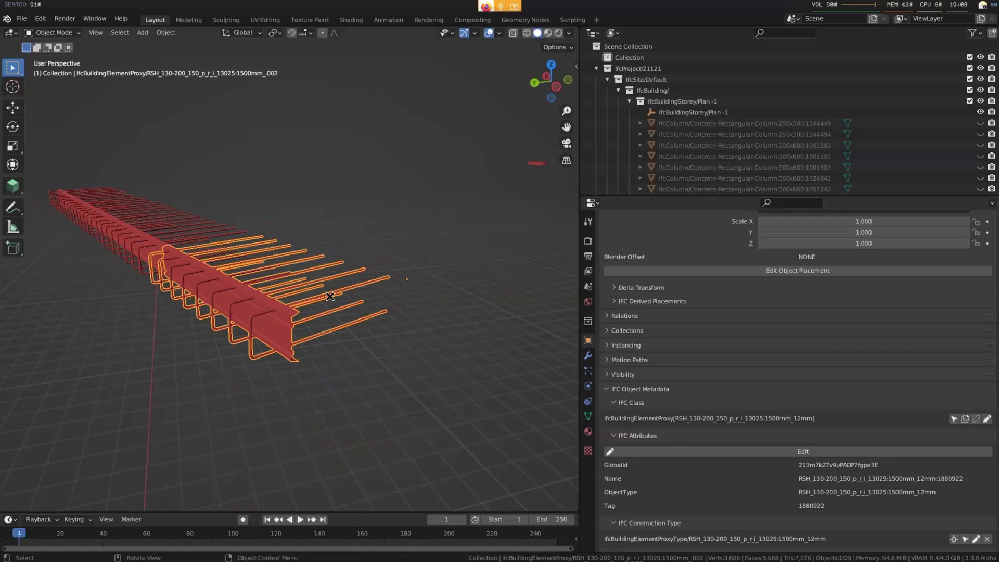
# Select the separate ProvisionForVoid box beyond the reinforcement elements and frame it in the view
pyautogui.scroll(-2, 330, 296)
pyautogui.moveTo(382, 306); pyautogui.dragTo(323, 333, button='middle')
pyautogui.click(495, 206)
pyautogui.press('`')
pyautogui.click(544, 245)
# Unhide all building elements, clear the selection, and move the viewpoint back to overlook the whole building
pyautogui.hotkey('alt', 'h')
pyautogui.scroll(-3, 367, 303)
pyautogui.scroll(-5, 366, 388)
pyautogui.hotkey('alt', 'a')
pyautogui.hotkey('shift', '`')
pyautogui.press('w')
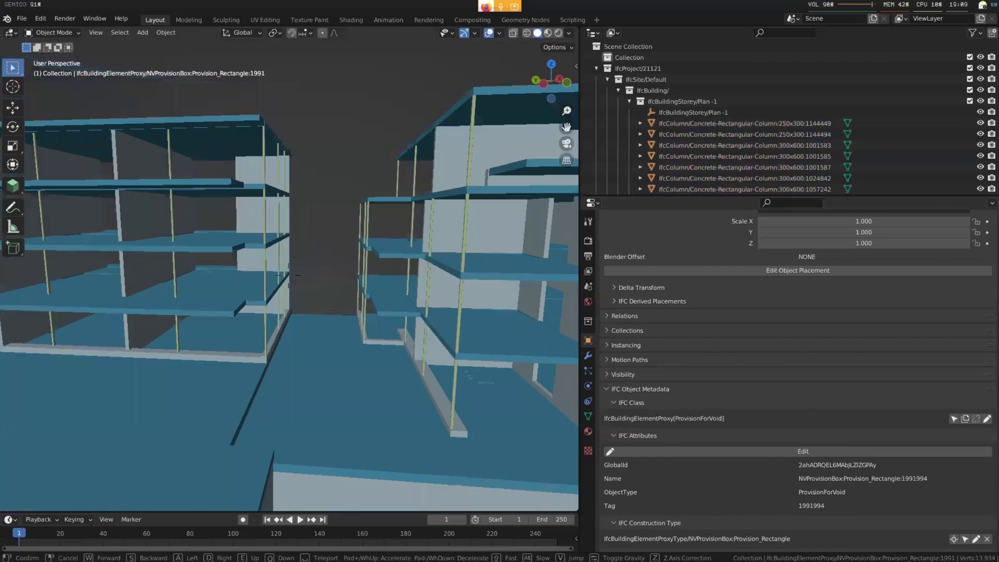
pyautogui.press('s')
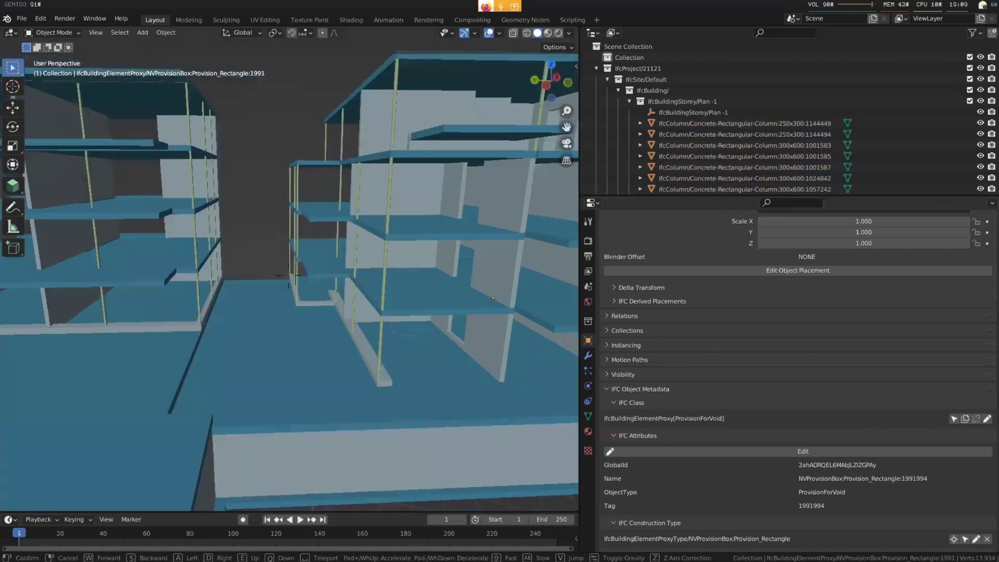
pyautogui.press('Return')
# Select all elements of class ifcbuildingelementproxy with the IFC search and turn on X-ray display
pyautogui.click(587, 286)
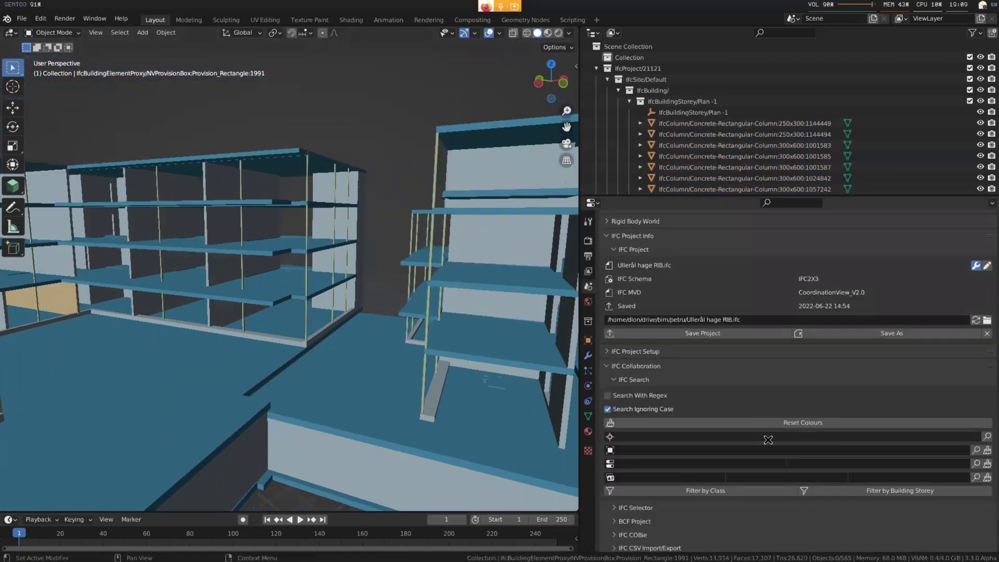
pyautogui.click(756, 449)
pyautogui.write('ifcbuild')
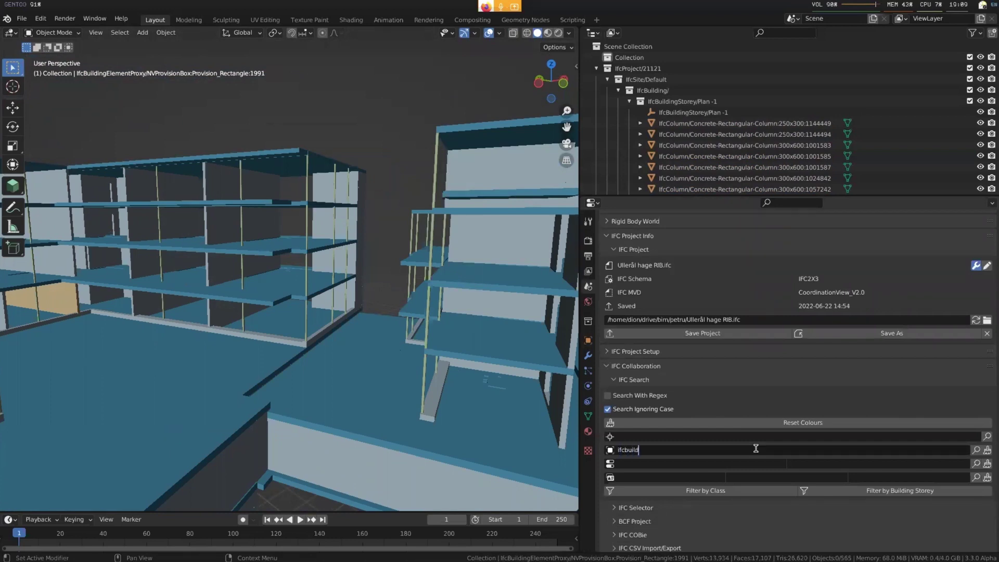
pyautogui.write('ingelementproxy')
pyautogui.press('Return')
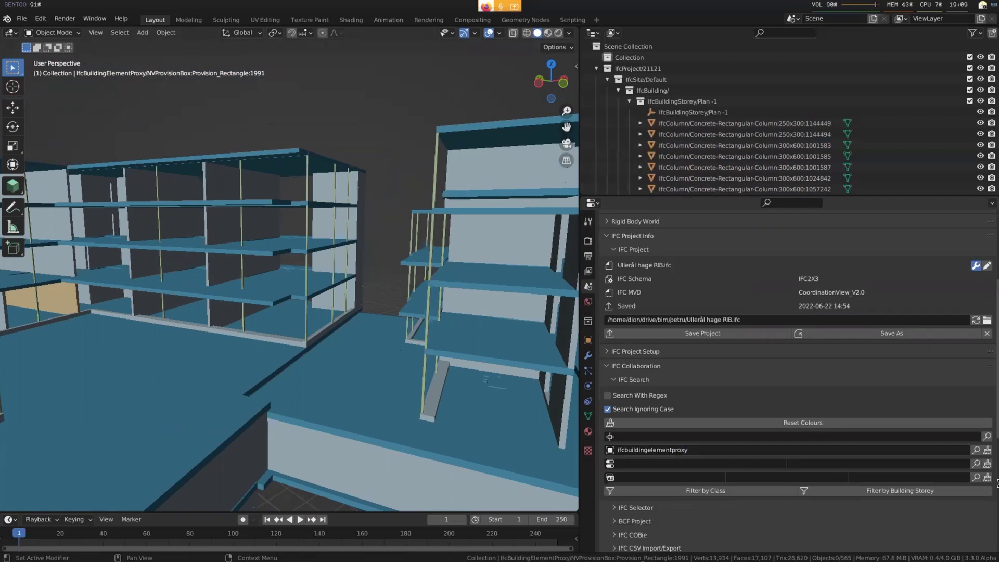
pyautogui.click(976, 450)
pyautogui.hotkey('alt', 'z')
# Walk through the building to examine where the selected proxy elements sit, with X-ray display on and off
pyautogui.hotkey('shift', '`')
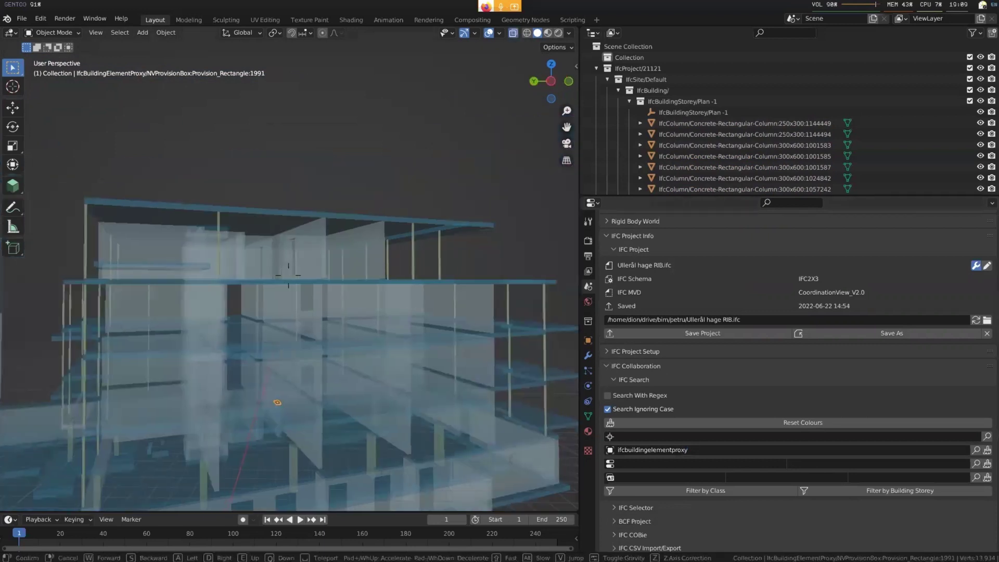
pyautogui.press('w')
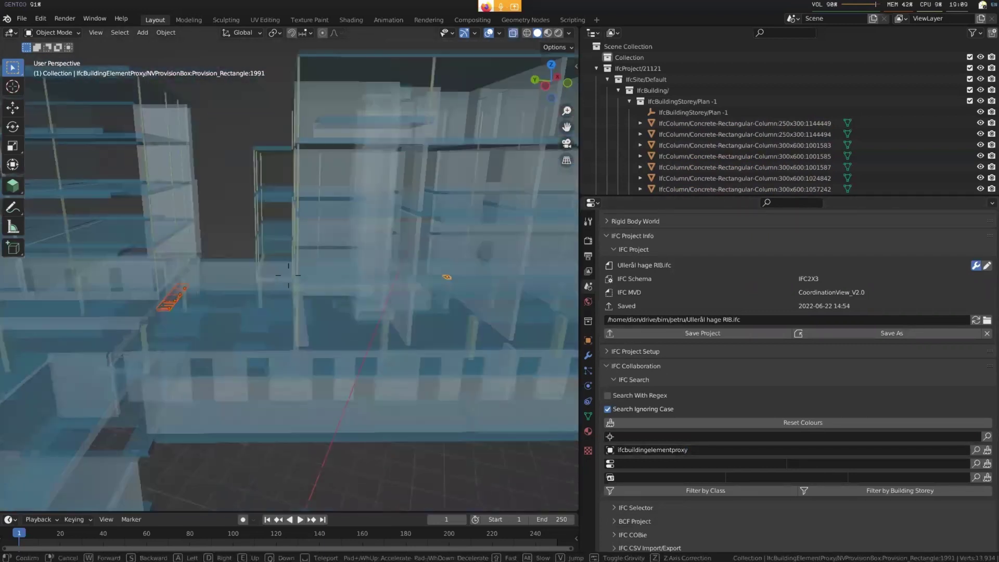
pyautogui.press('w')
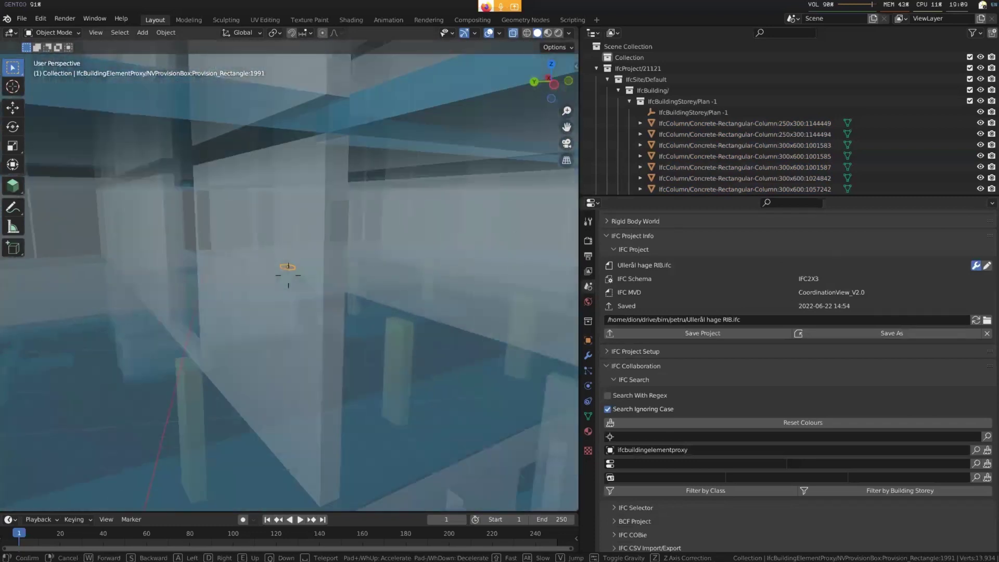
pyautogui.press('w')
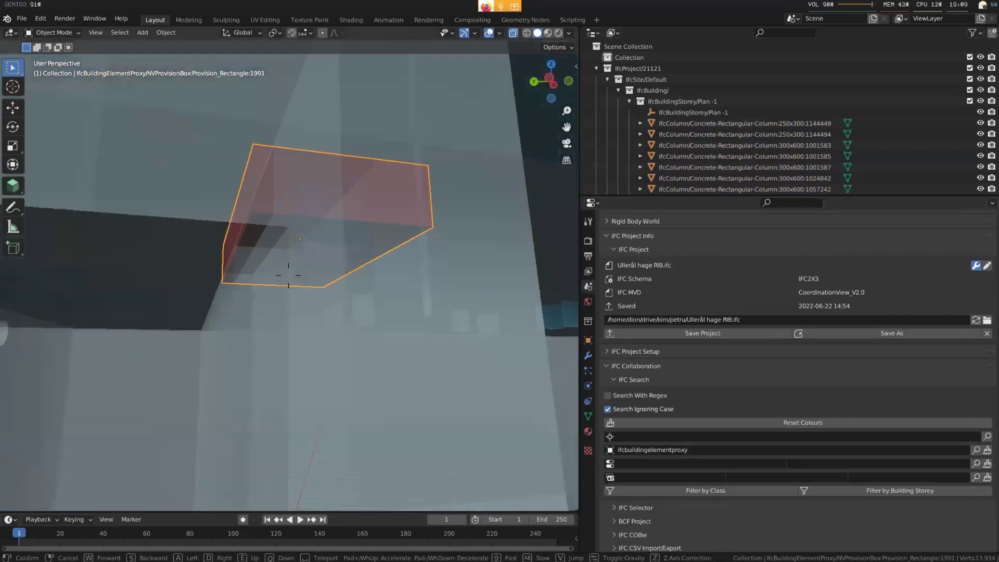
pyautogui.press('s')
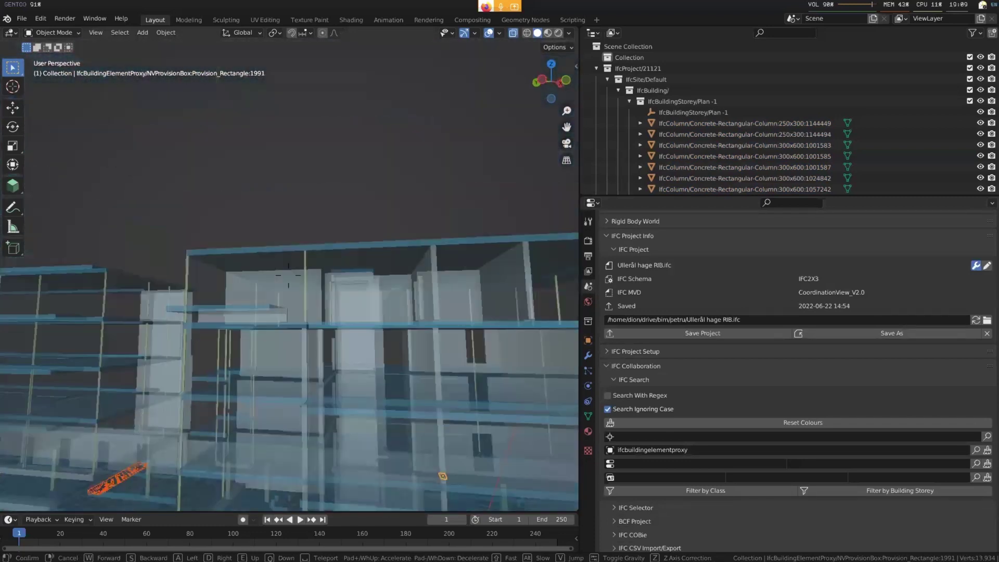
pyautogui.press('w')
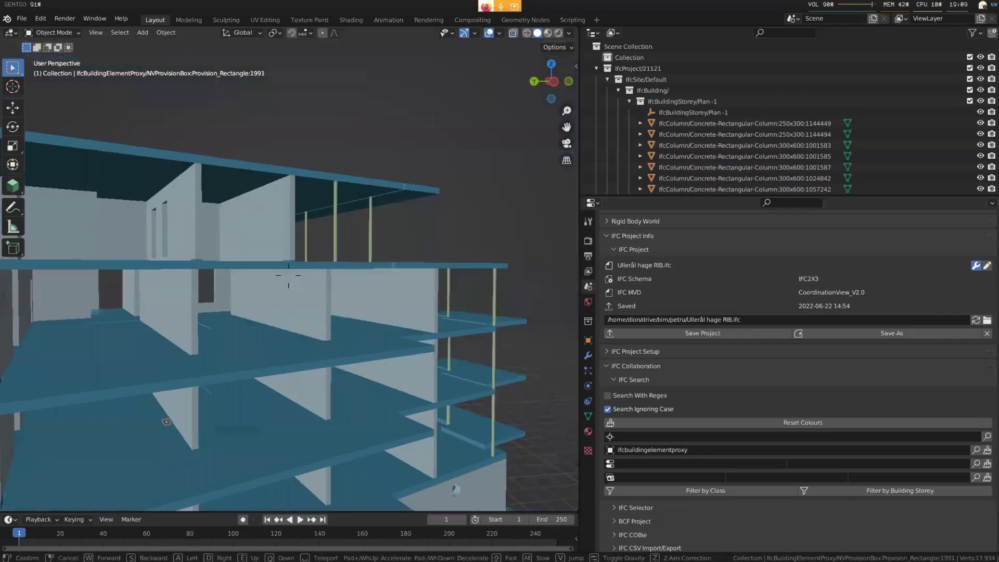
pyautogui.press('w')
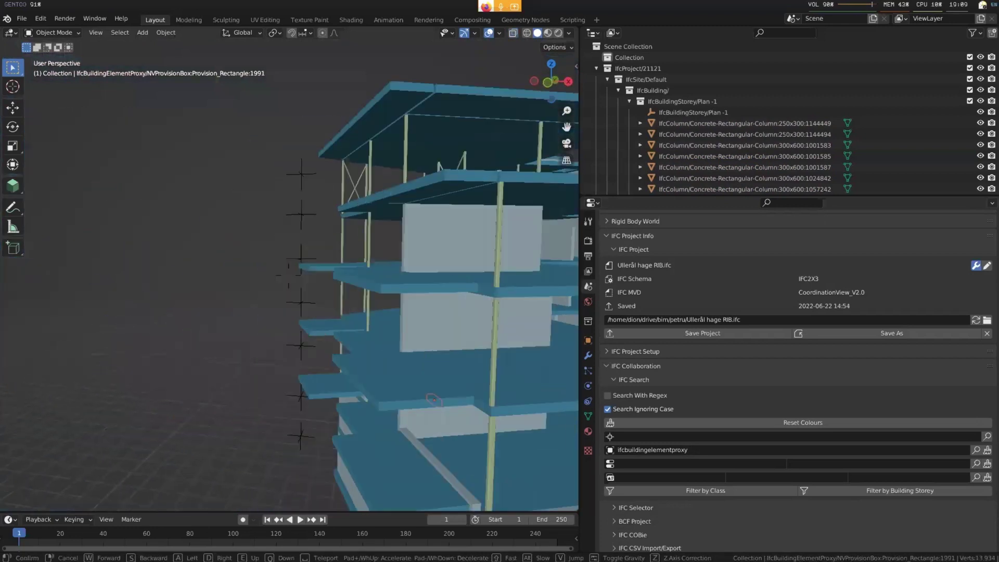
pyautogui.press('w')
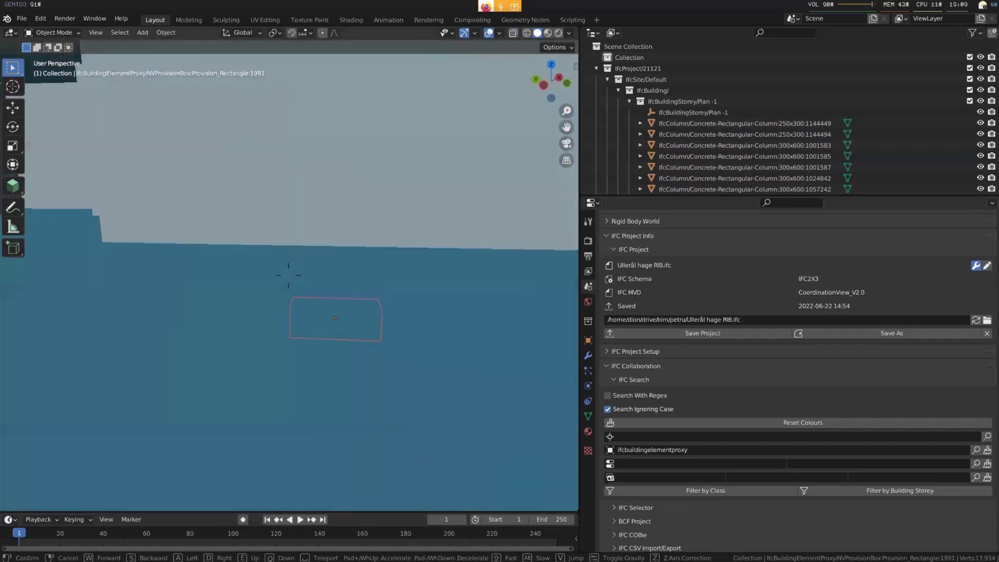
pyautogui.press('s')
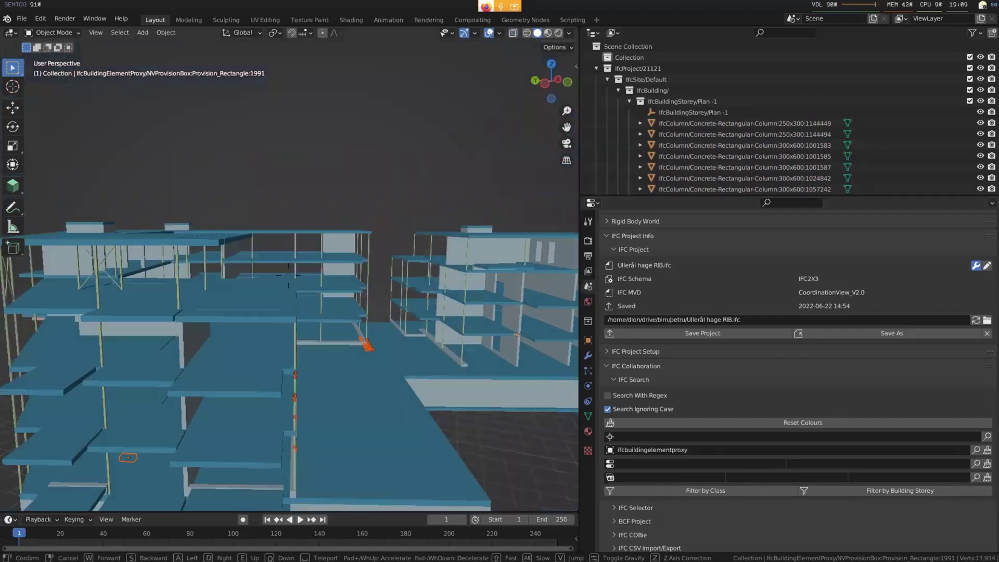
pyautogui.press('d')
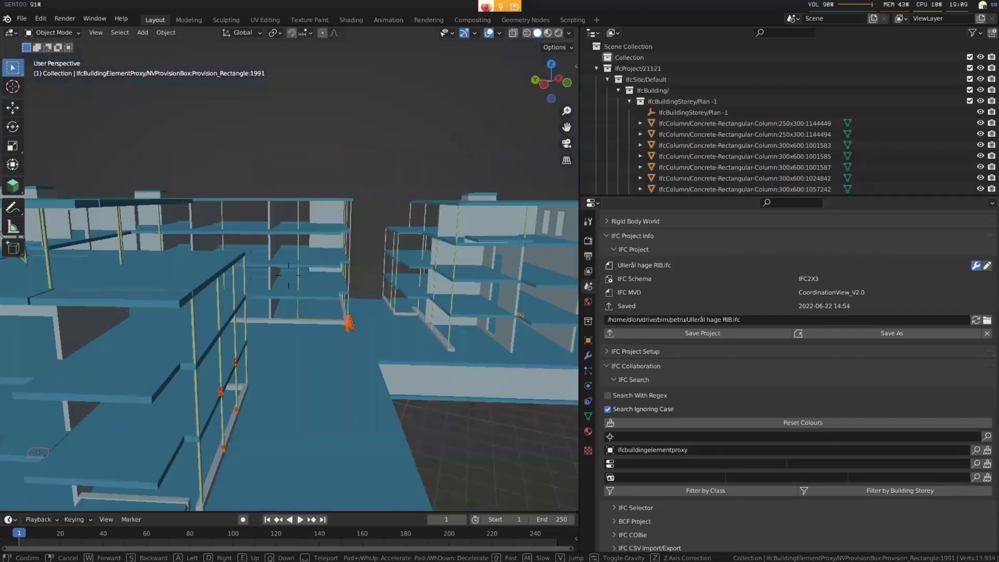
pyautogui.press('s')
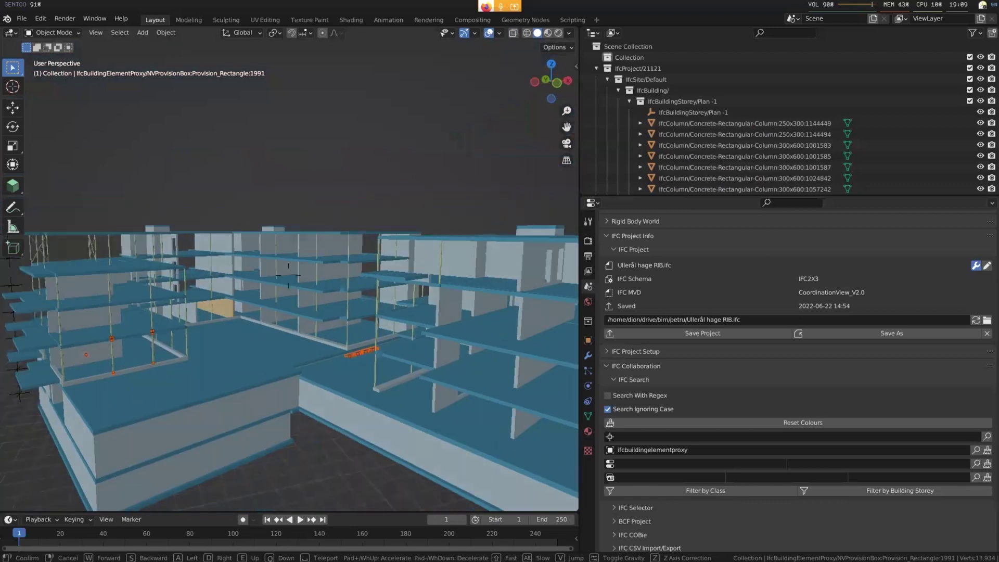
pyautogui.click(288, 276)
# Check the classes of the exterior concrete wall and the orange interior wall, review the project's IFC schema, and clear the selection
pyautogui.click(263, 401)
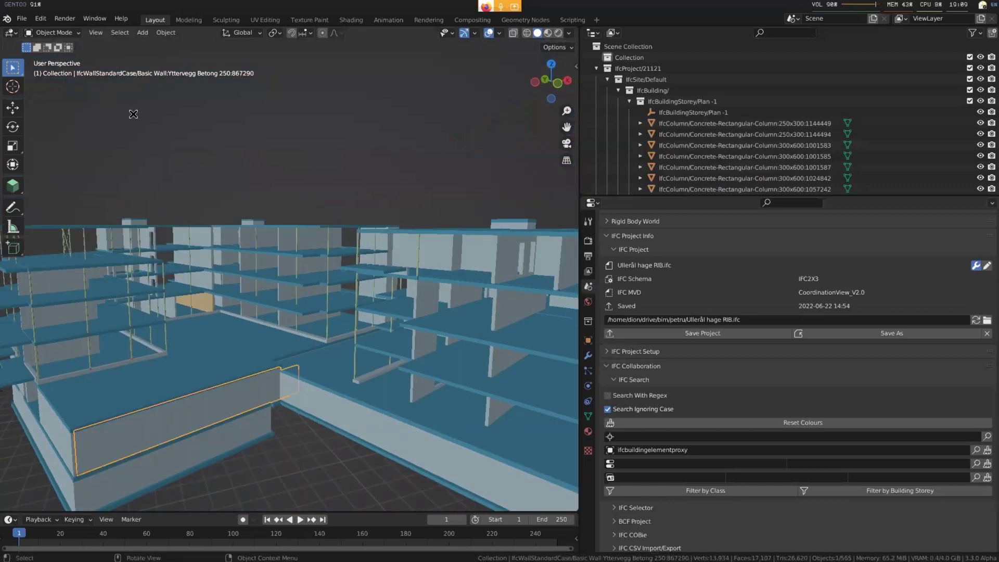
pyautogui.click(201, 299)
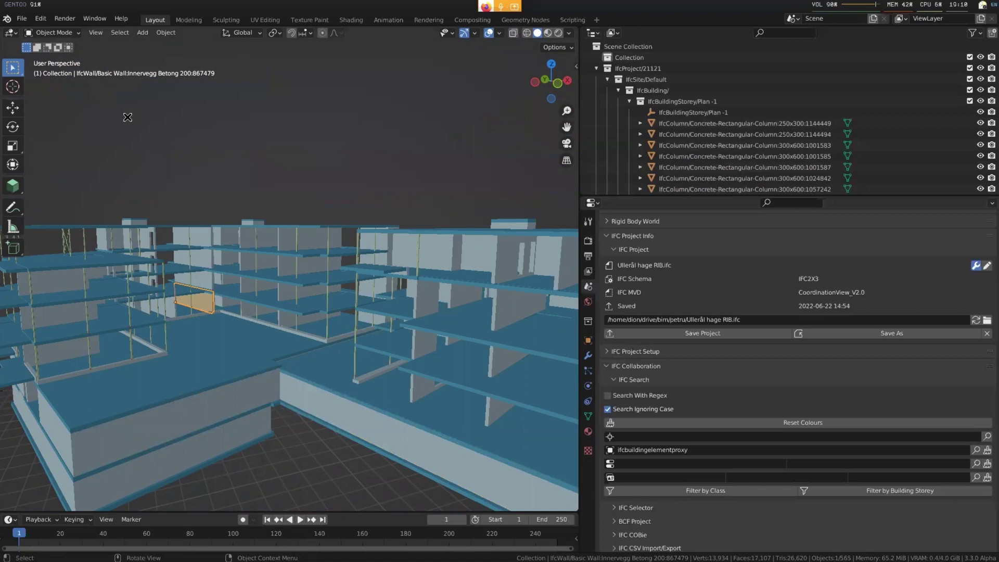
pyautogui.scroll(-1, 804, 312)
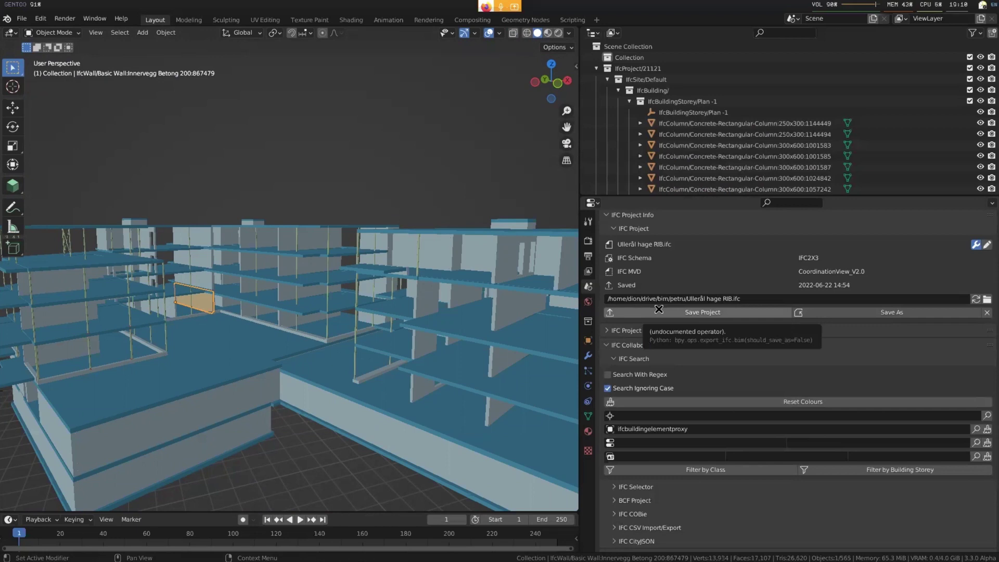
pyautogui.scroll(4, 659, 309)
pyautogui.hotkey('alt', 'a')
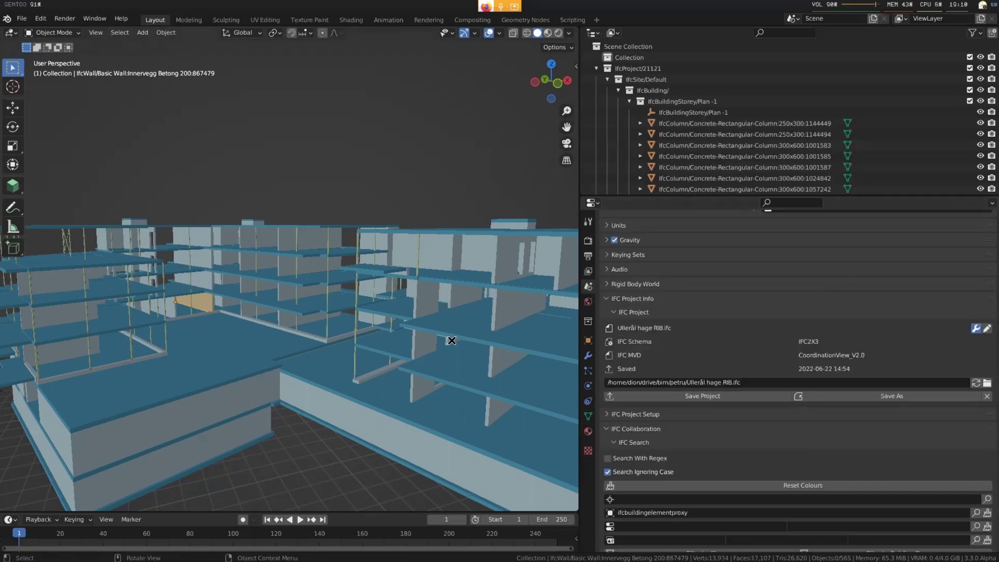
# Switch to Firefox and open the IFC Specifications Database on technical.buildingsmart.org in a new tab
pyautogui.press('super+2')
pyautogui.hotkey('ctrl', 't')
pyautogui.write('technical.buildingsmart.org/')
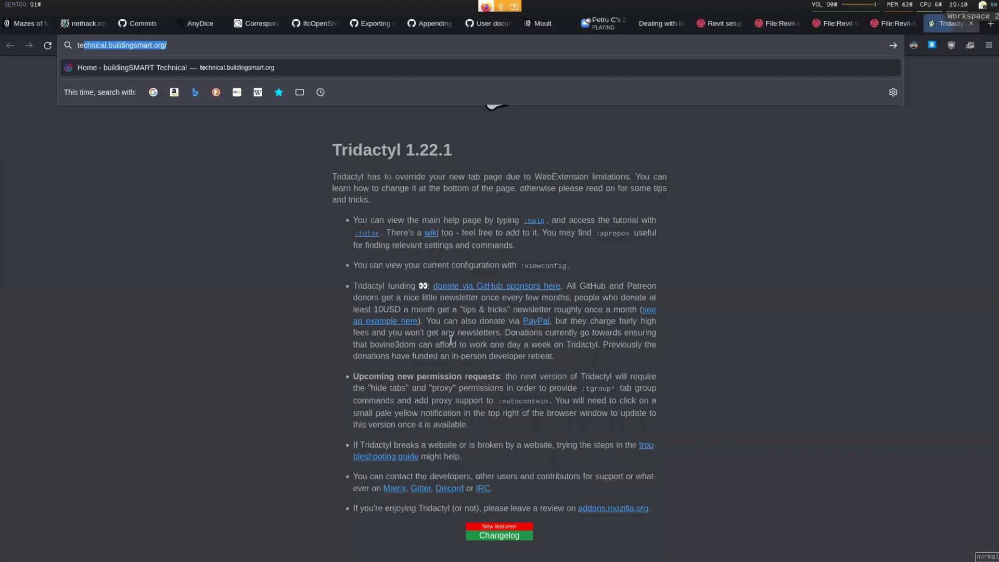
pyautogui.press('Return')
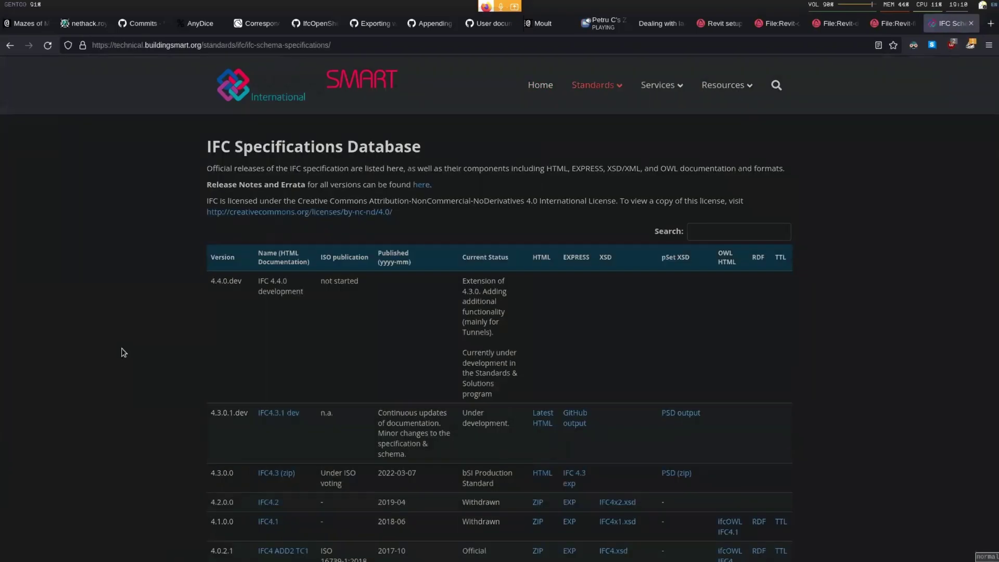
# Review the IFC version list, highlighting the publication date and status of IFC4 ADD2 TC1
pyautogui.scroll(-1, 119, 349)
pyautogui.scroll(-3, 119, 349)
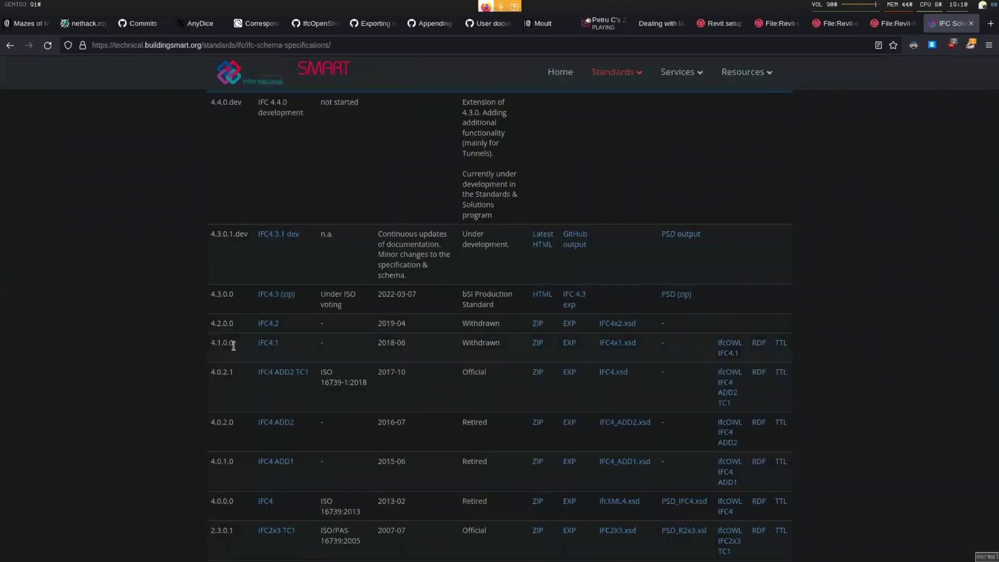
pyautogui.moveTo(487, 376); pyautogui.dragTo(365, 376)
pyautogui.moveTo(365, 386); pyautogui.dragTo(415, 389)
# Switch back to Blender and view the building model from a higher angle
pyautogui.press('super+4')
pyautogui.moveTo(392, 373); pyautogui.dragTo(417, 393, button='middle')
pyautogui.scroll(3, 416, 393)
pyautogui.scroll(3, 481, 405)
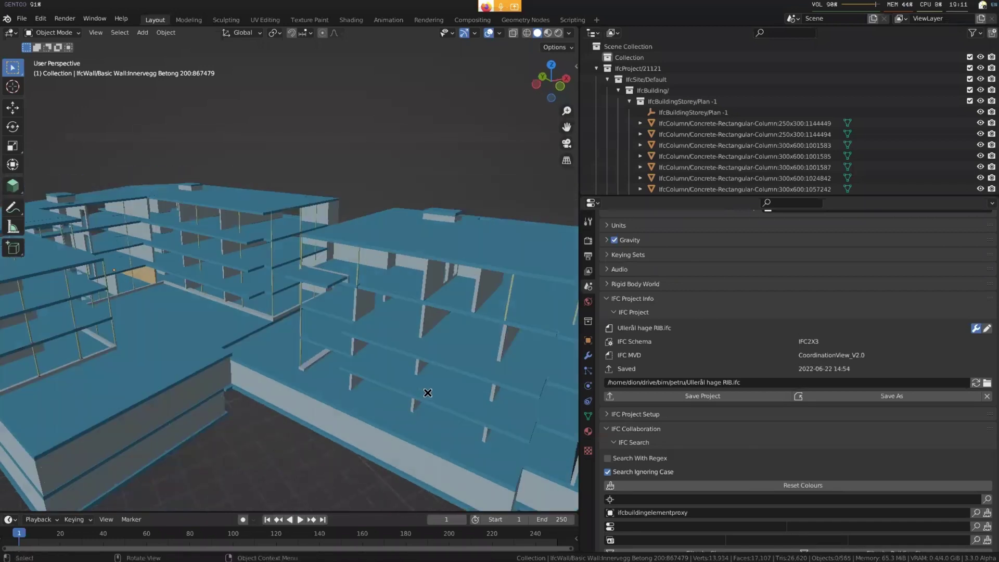